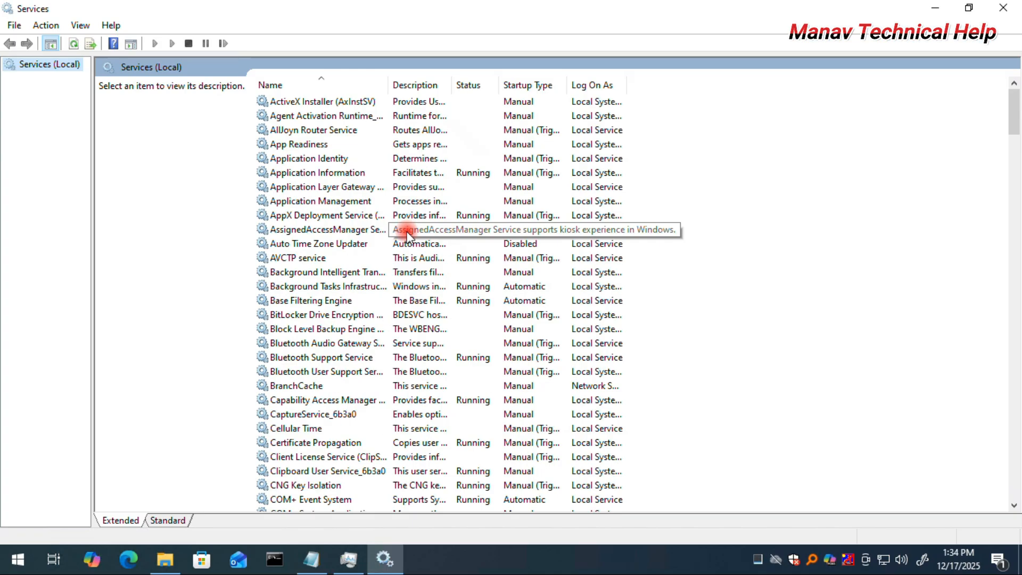
# Start the PrintWorkflow_6b3a0 service.
pyautogui.click(246, 300)
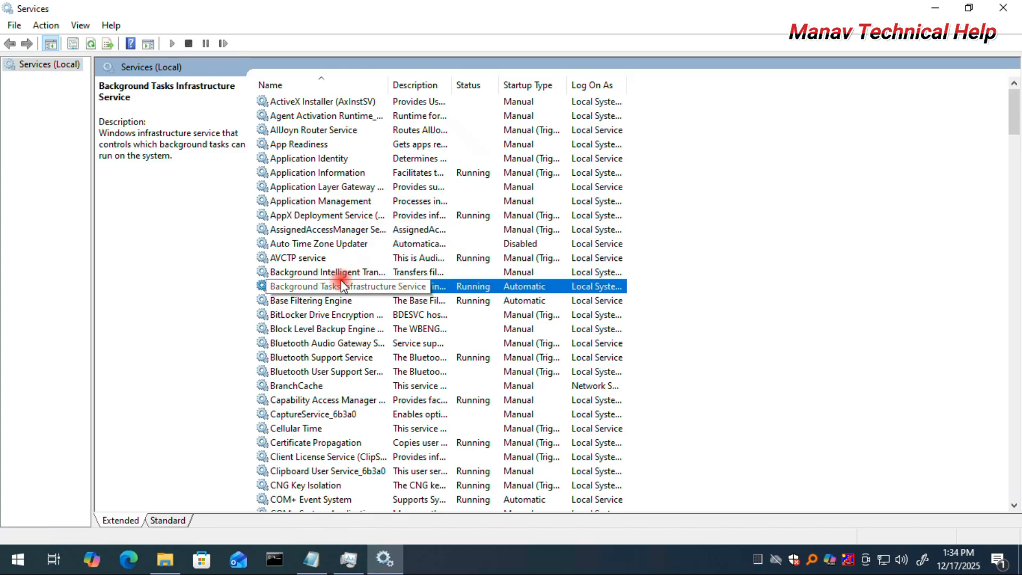
pyautogui.press('p')
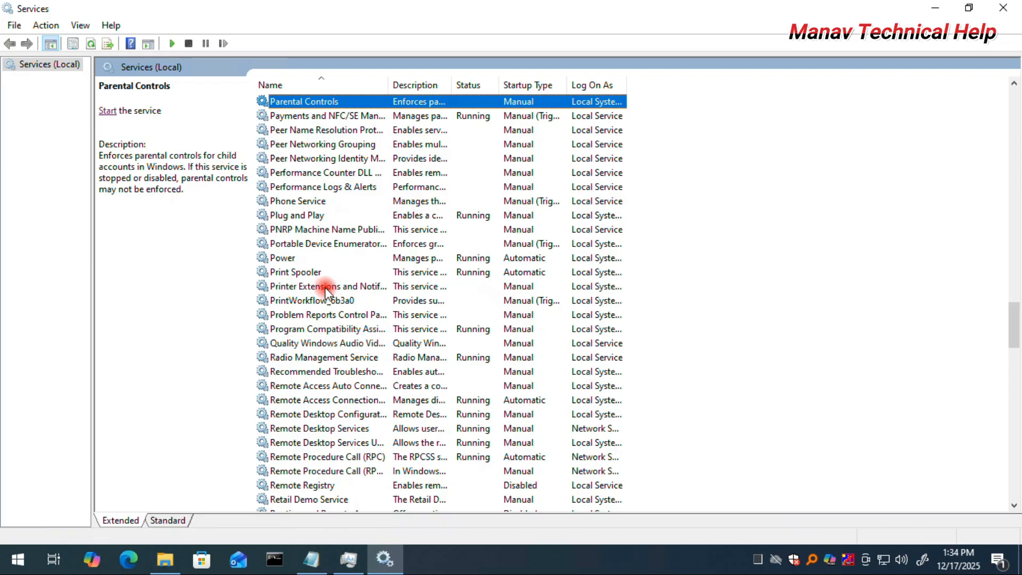
pyautogui.click(302, 271)
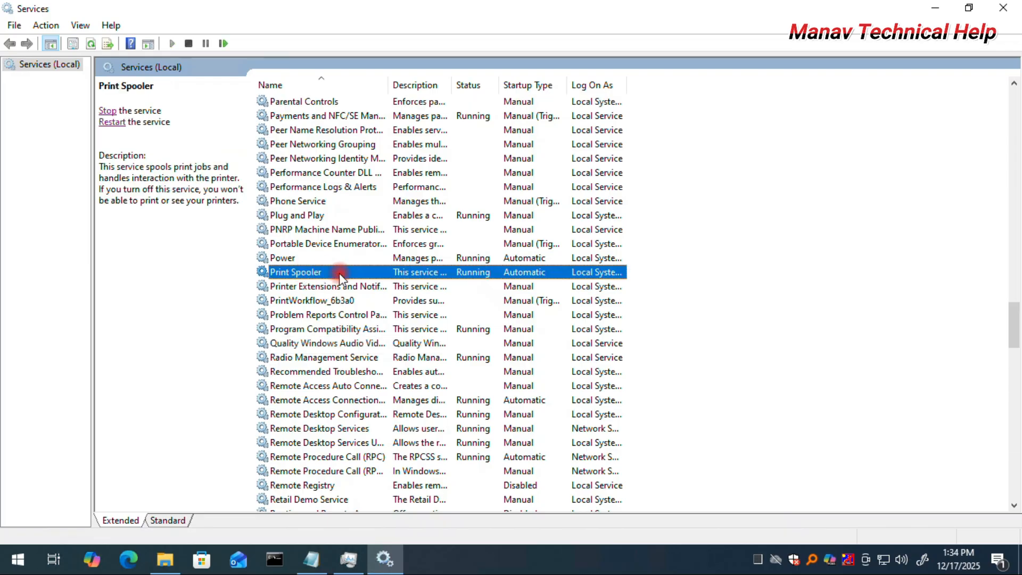
pyautogui.click(305, 285)
pyautogui.click(305, 299)
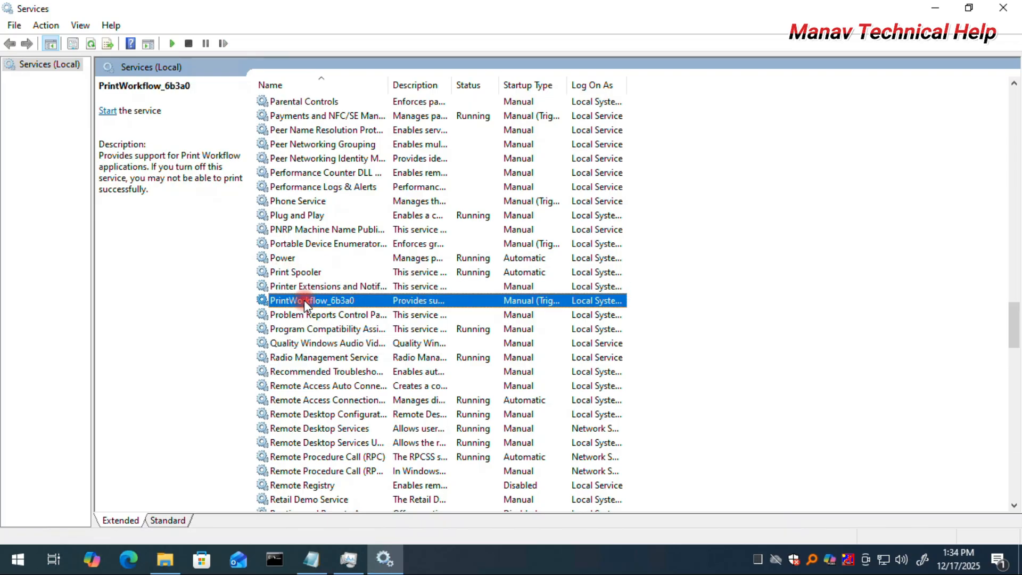
pyautogui.click(301, 285)
pyautogui.click(300, 275)
pyautogui.click(301, 286)
pyautogui.click(301, 300)
pyautogui.rightClick(304, 300)
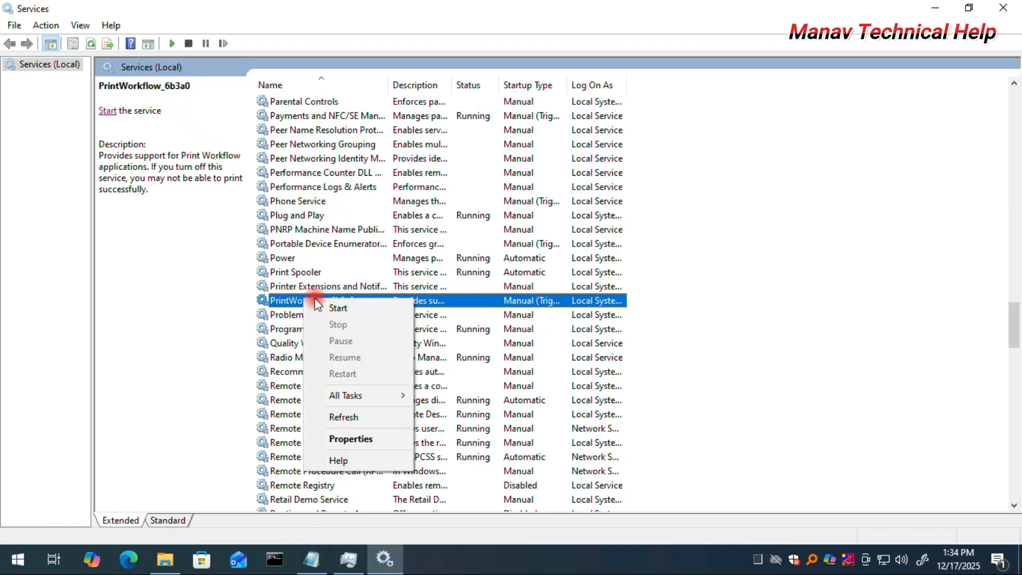
pyautogui.click(339, 305)
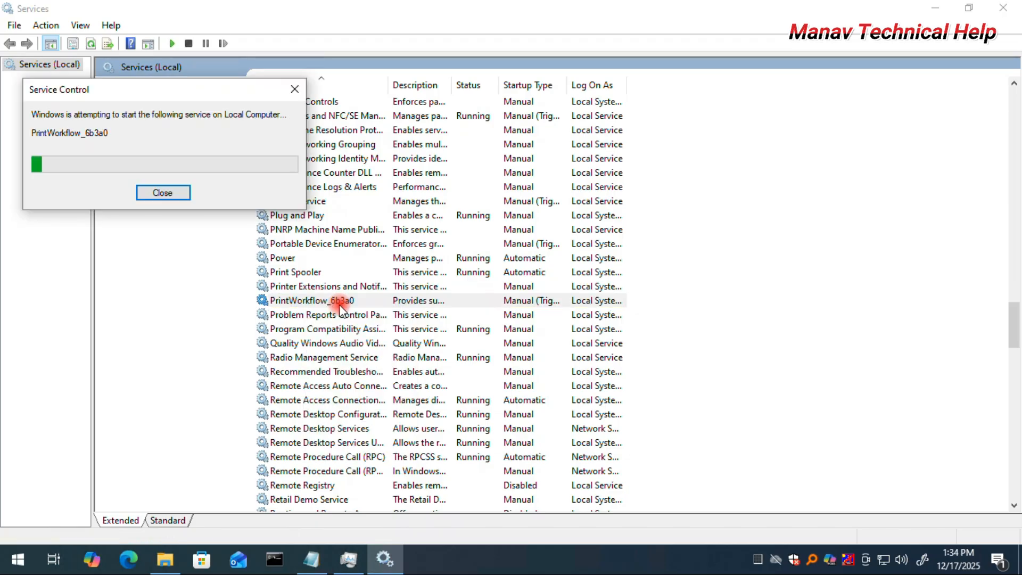
# Start the Printer Extensions and Notifications service.
pyautogui.click(317, 286)
pyautogui.rightClick(297, 288)
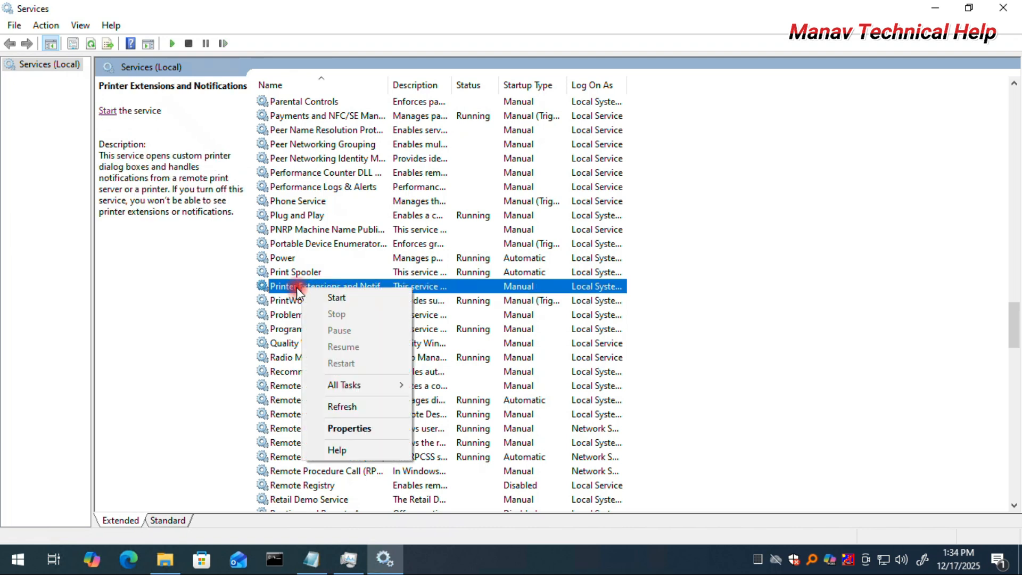
pyautogui.click(338, 297)
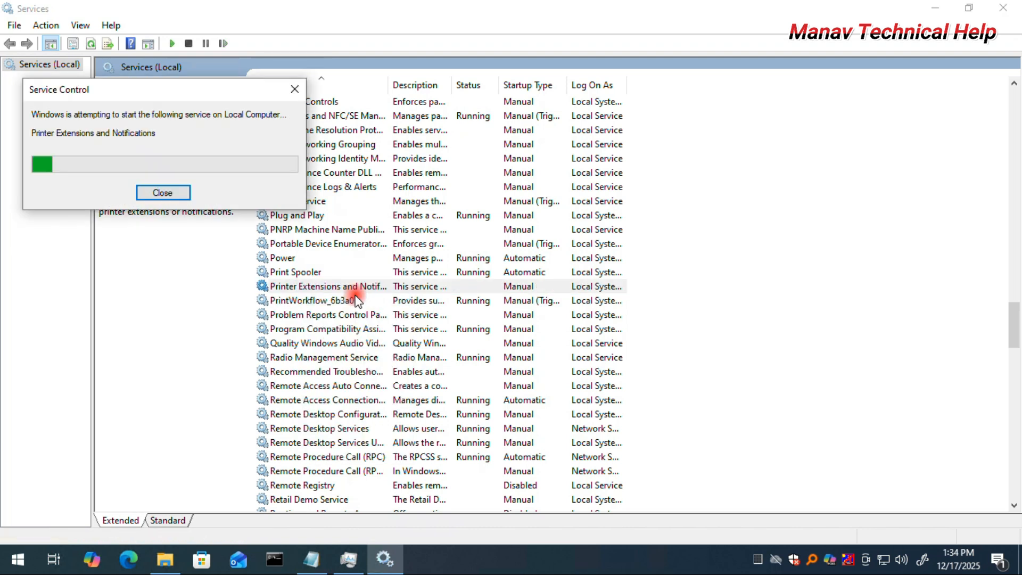
# Open the Print Spooler service's properties.
pyautogui.click(315, 274)
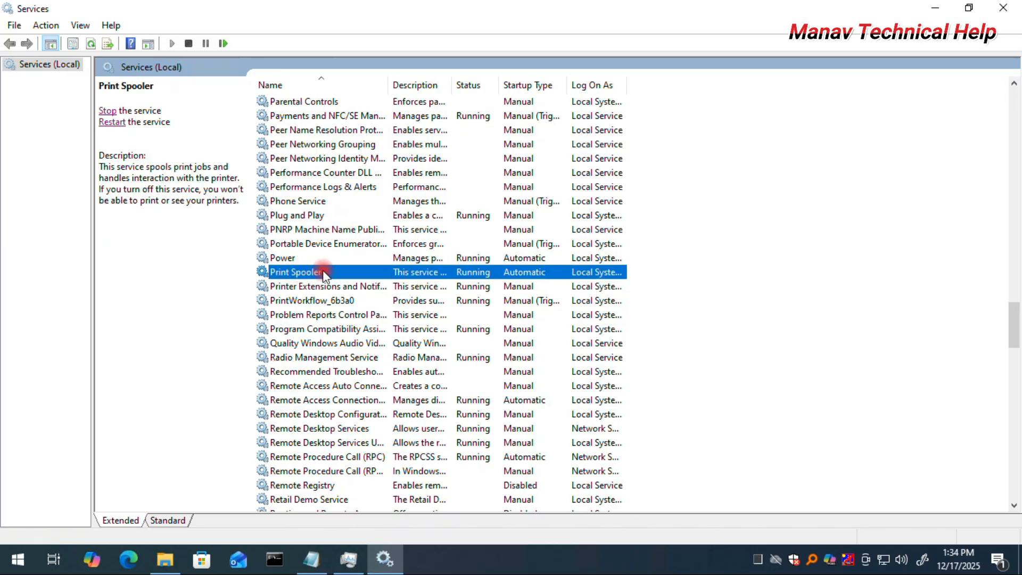
pyautogui.rightClick(322, 273)
pyautogui.click(373, 409)
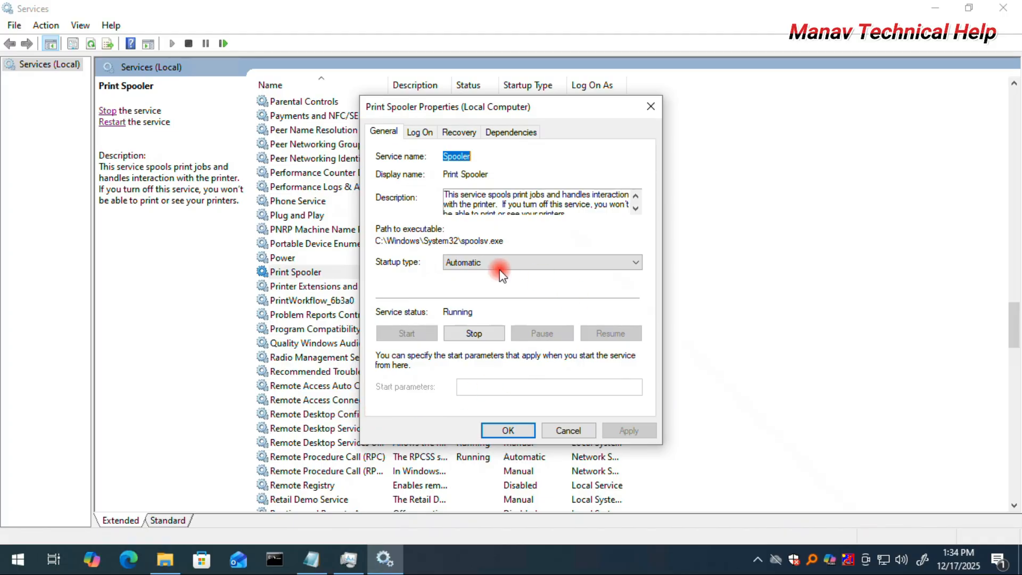
pyautogui.click(499, 270)
pyautogui.click(486, 295)
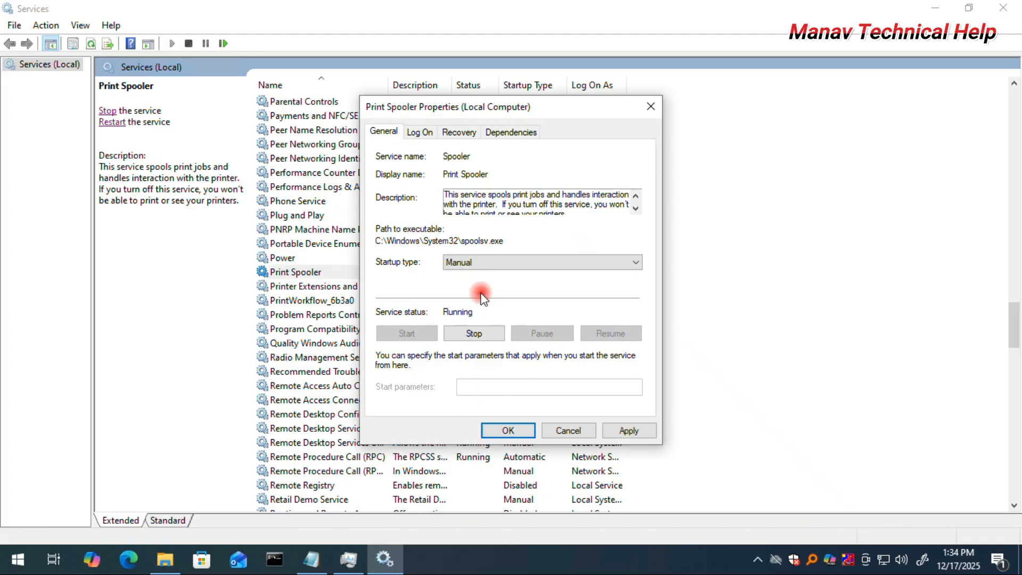
pyautogui.click(458, 257)
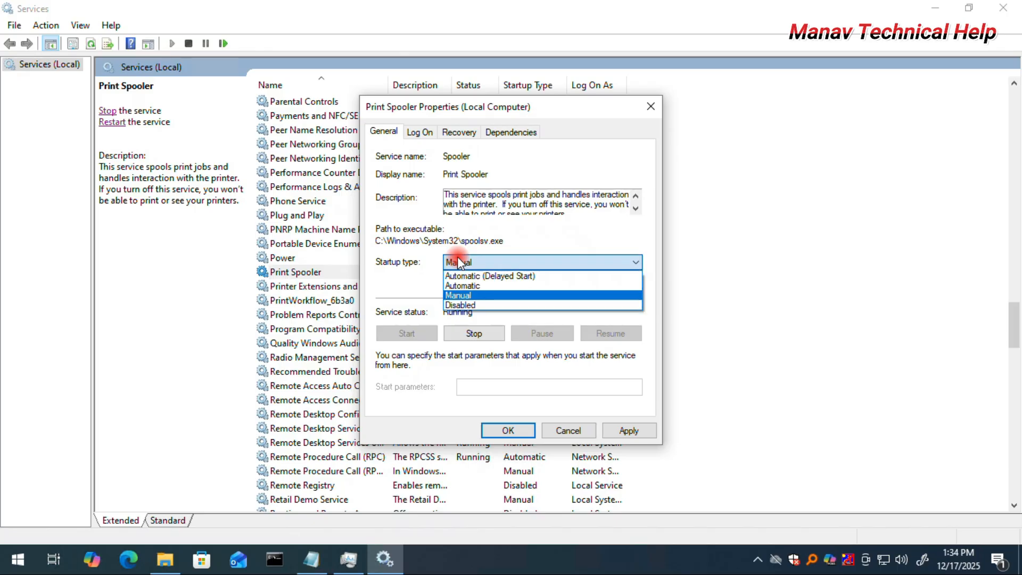
pyautogui.click(504, 294)
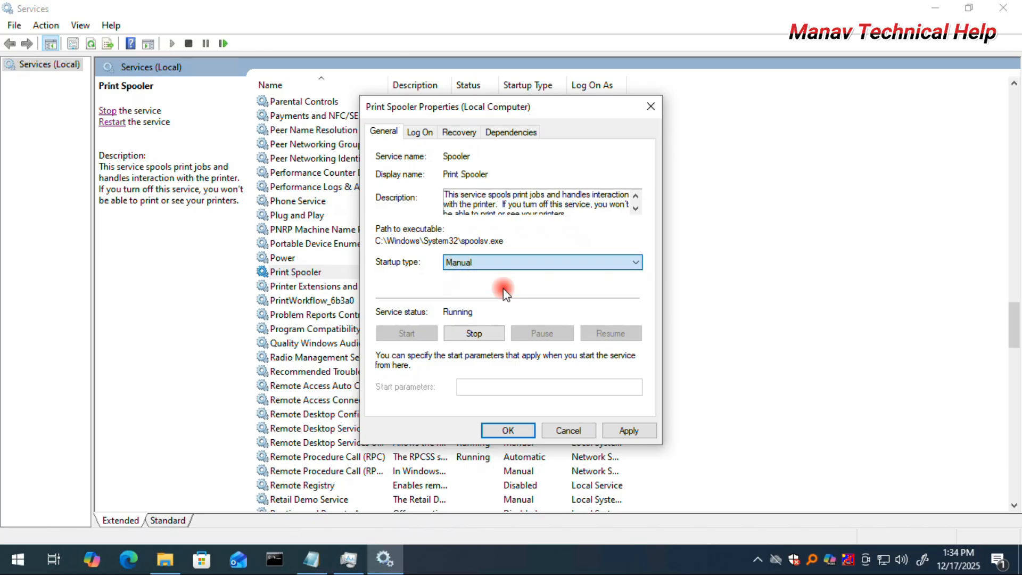
pyautogui.click(630, 431)
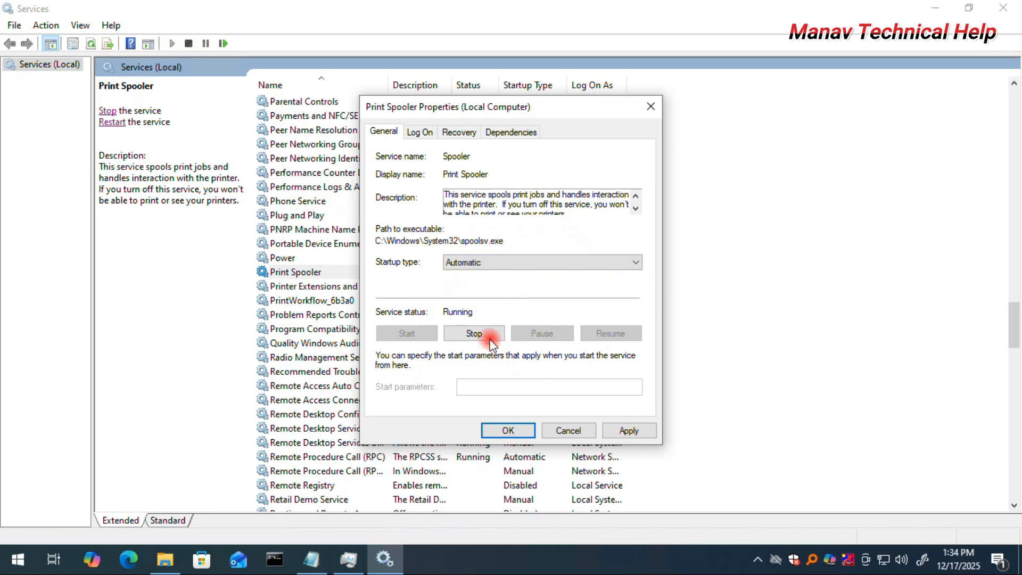
# Stop the Print Spooler service and apply the properties with its startup type left Automatic.
pyautogui.click(473, 333)
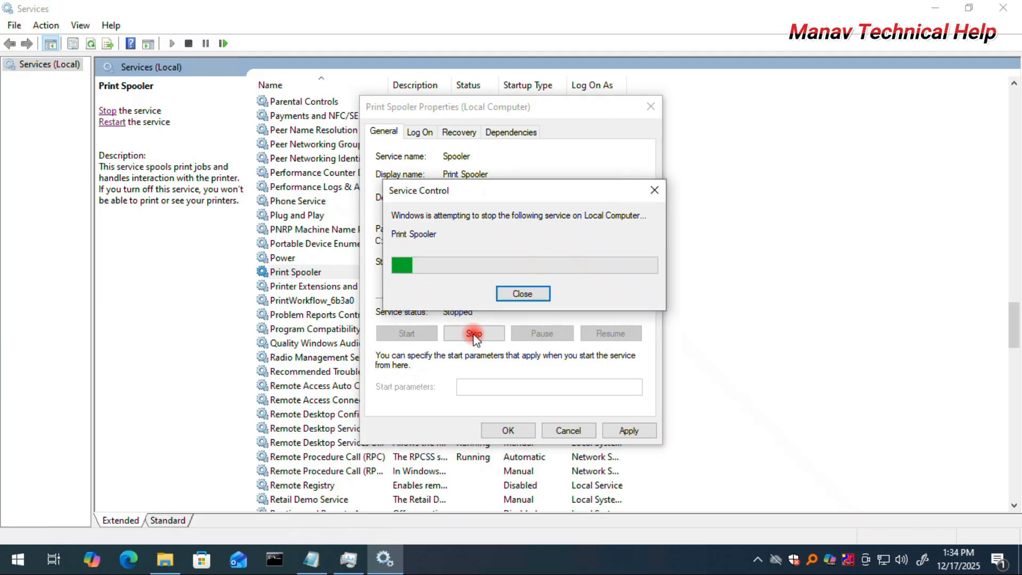
pyautogui.click(628, 438)
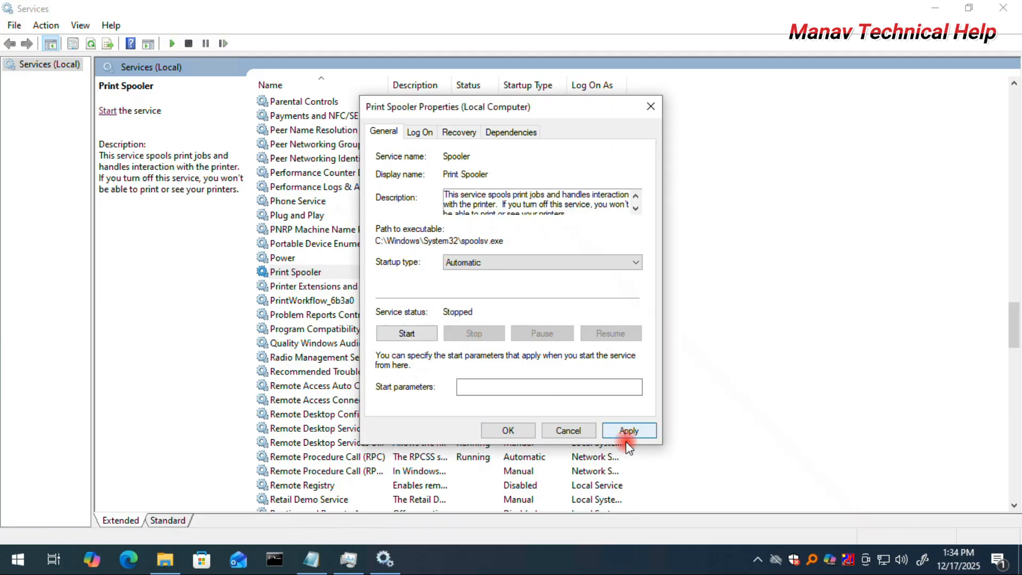
pyautogui.click(507, 431)
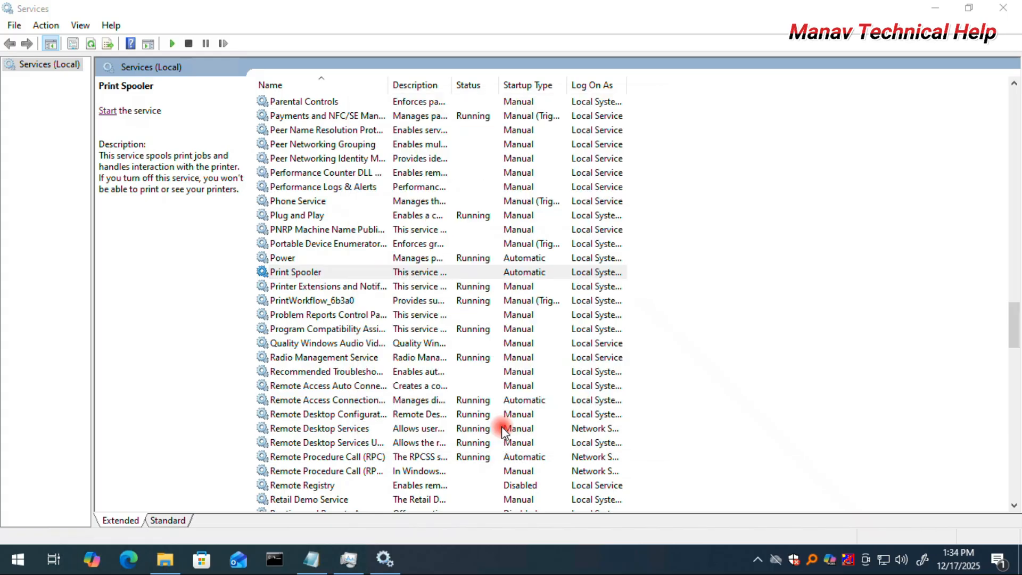
# Start the Print Spooler service again.
pyautogui.click(108, 111)
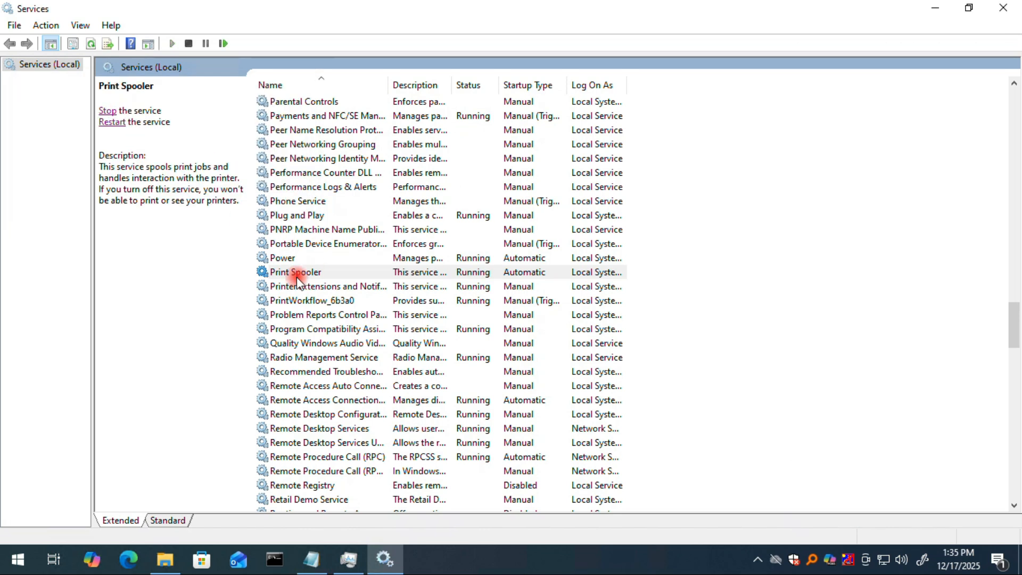
pyautogui.click(480, 275)
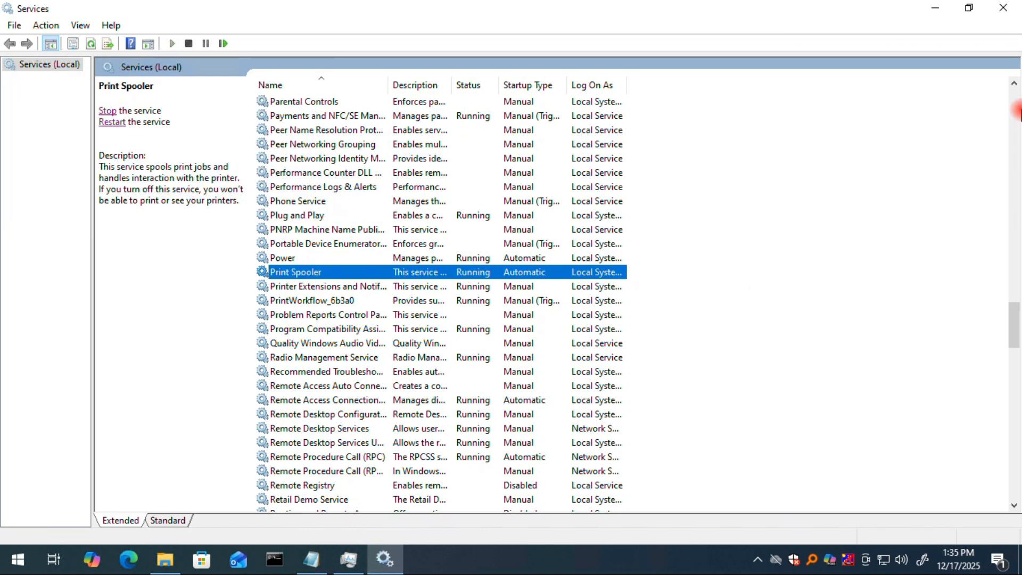
# Close the Services and Task Manager windows.
pyautogui.click(1002, 8)
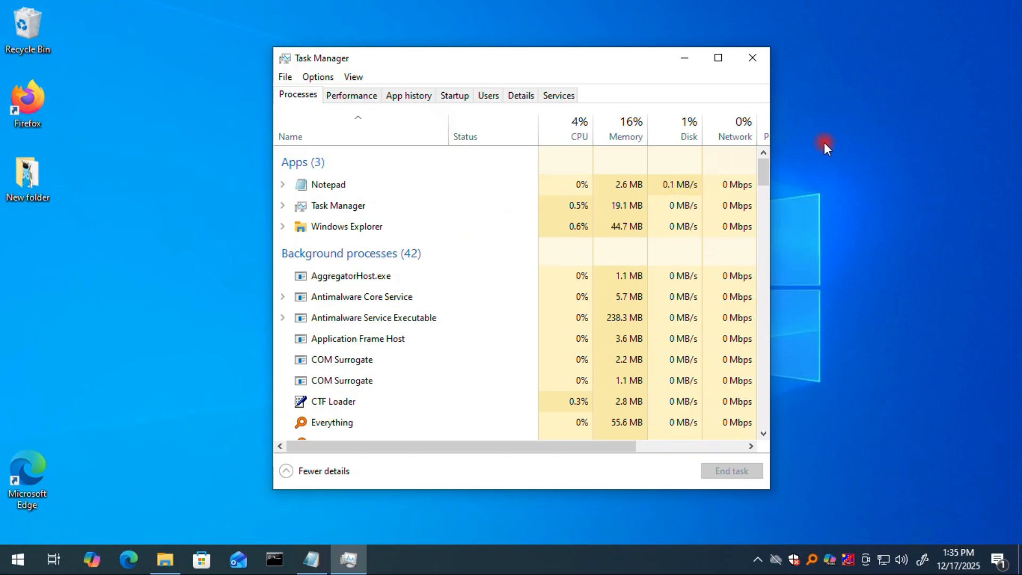
pyautogui.click(757, 63)
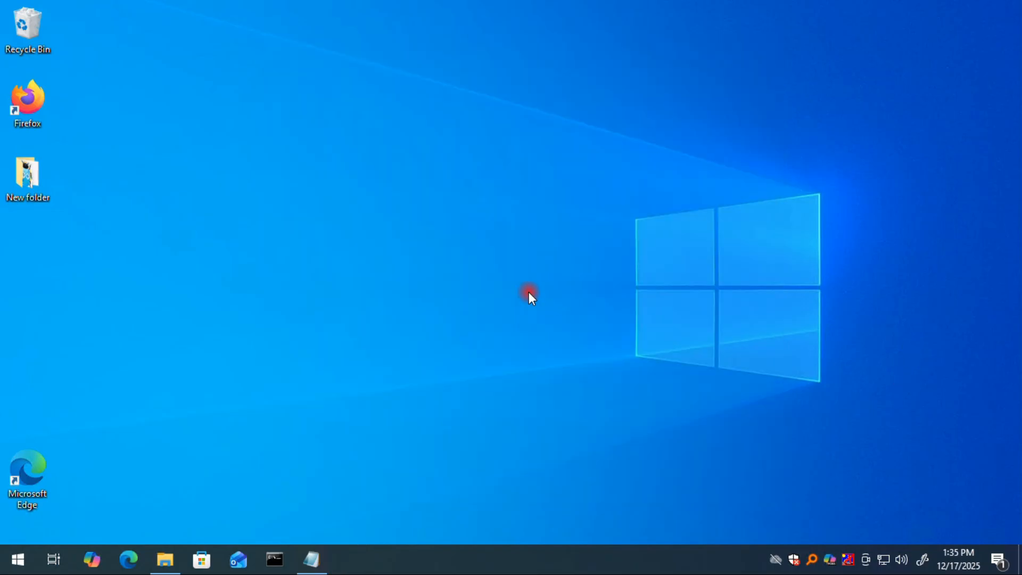
# Open Settings and run the Printer troubleshooter from Update & Security's additional troubleshooters.
pyautogui.rightClick(15, 559)
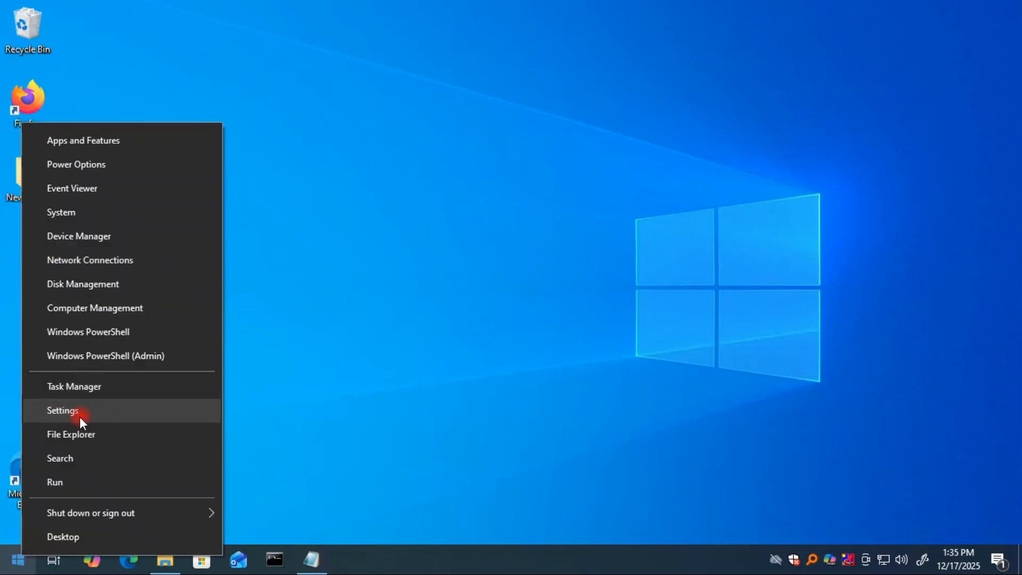
pyautogui.click(94, 410)
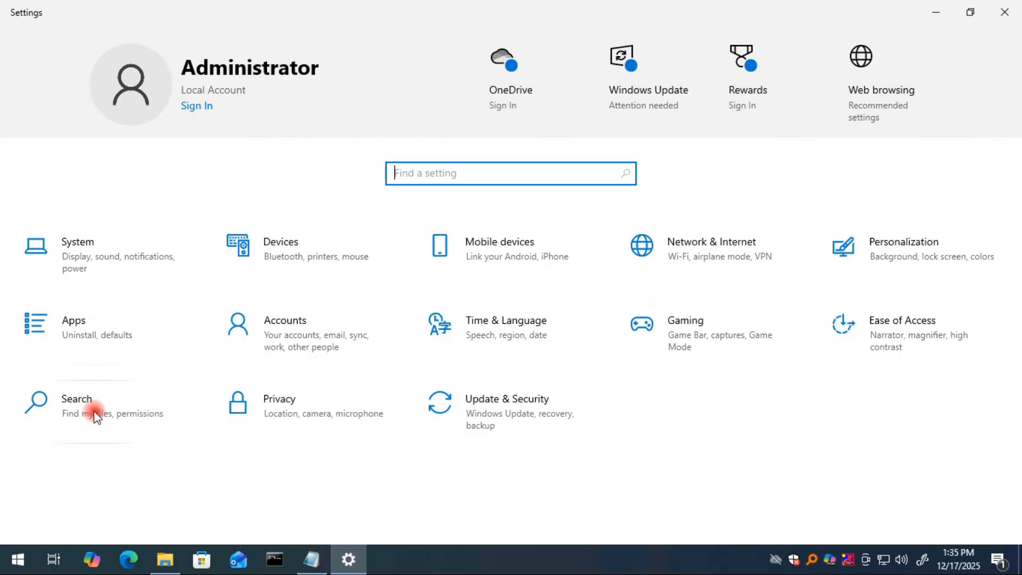
pyautogui.click(499, 424)
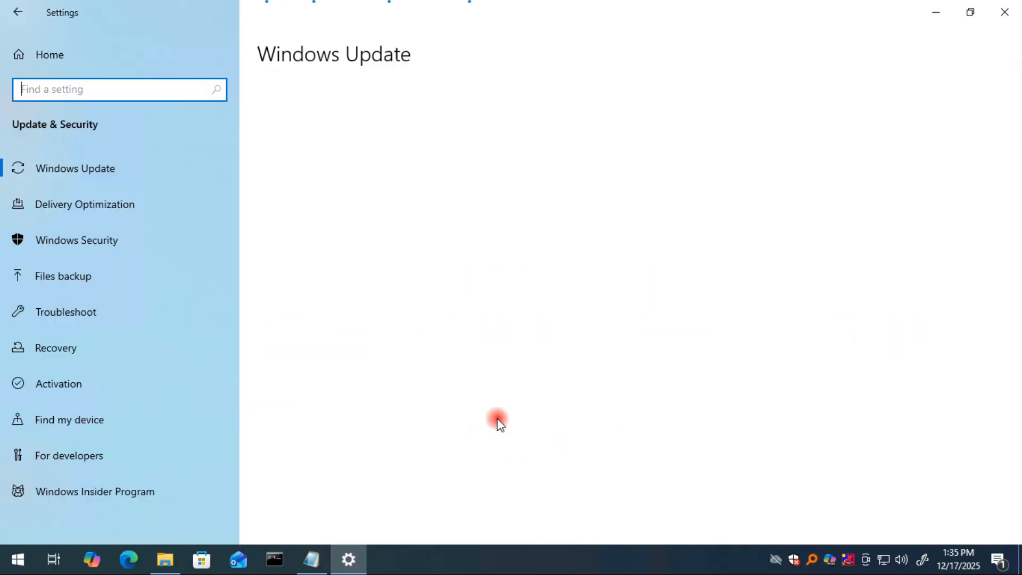
pyautogui.click(87, 318)
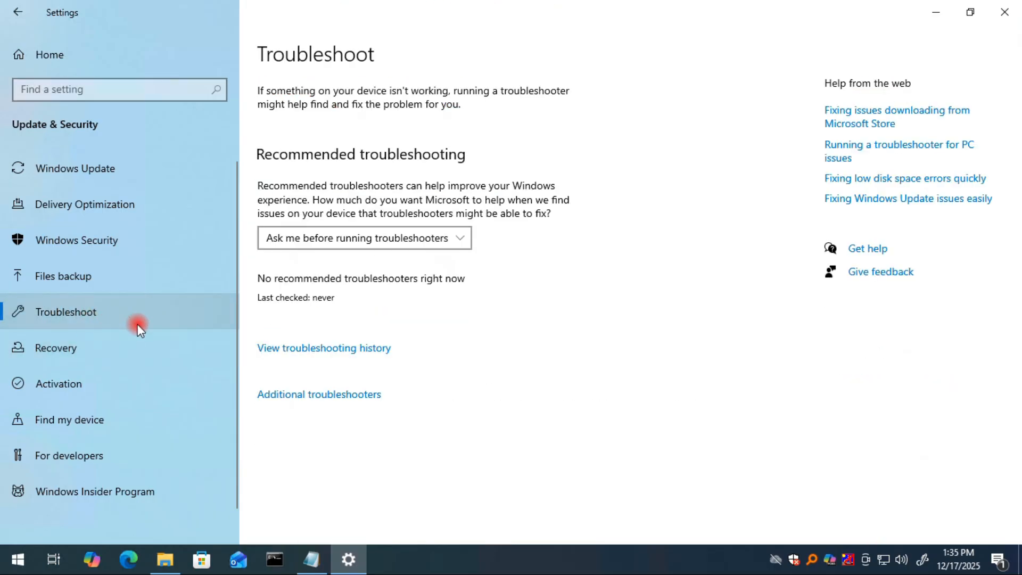
pyautogui.click(339, 395)
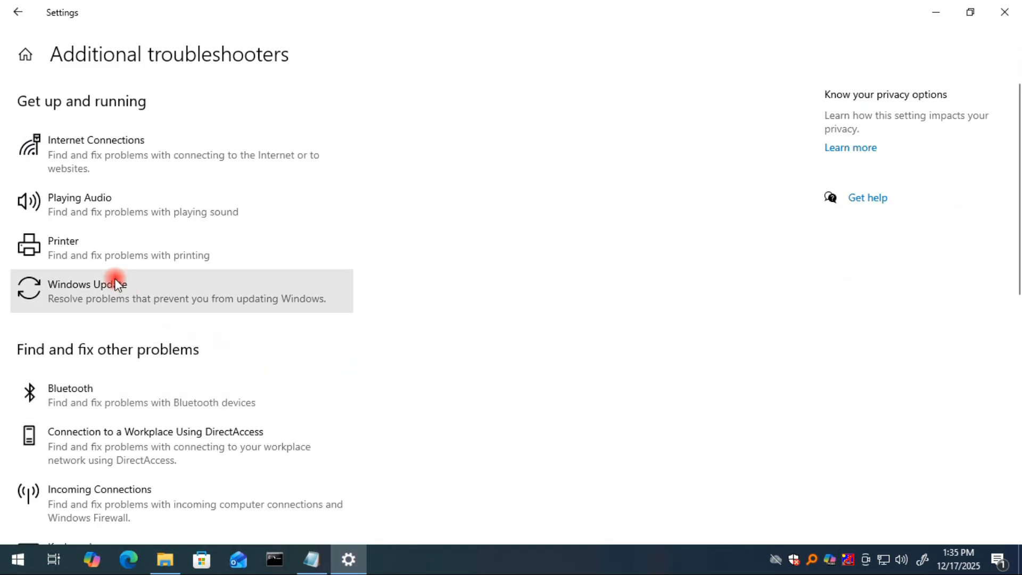
pyautogui.click(122, 245)
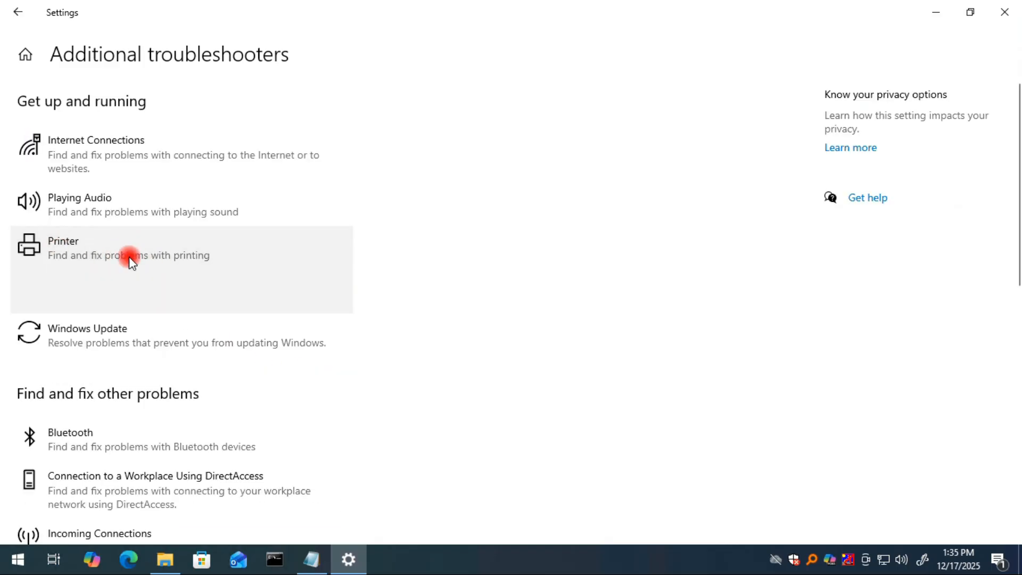
pyautogui.click(284, 296)
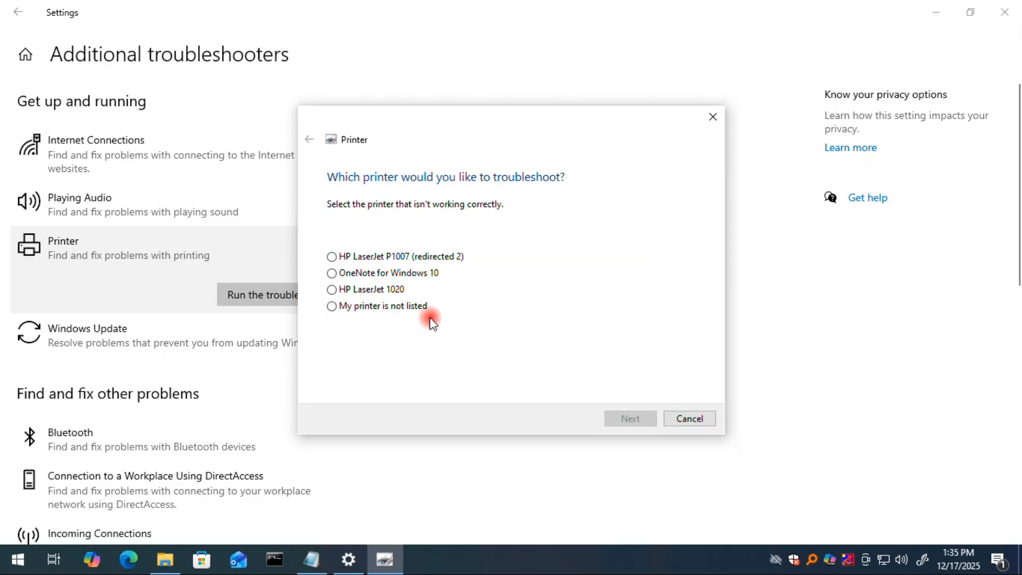
# Choose My printer is not listed in the troubleshooter and continue.
pyautogui.click(378, 272)
pyautogui.click(367, 289)
pyautogui.click(353, 302)
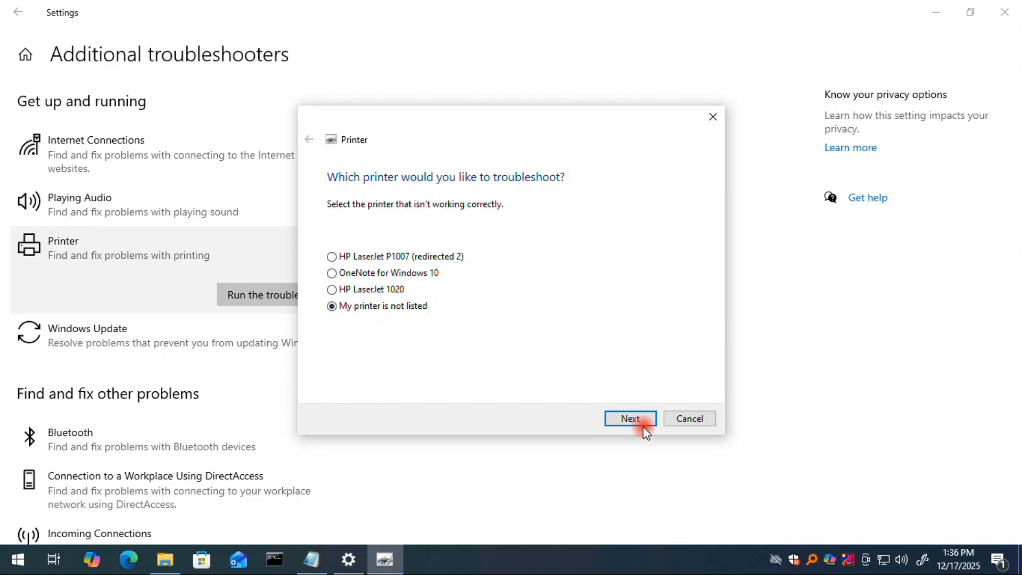
pyautogui.click(625, 417)
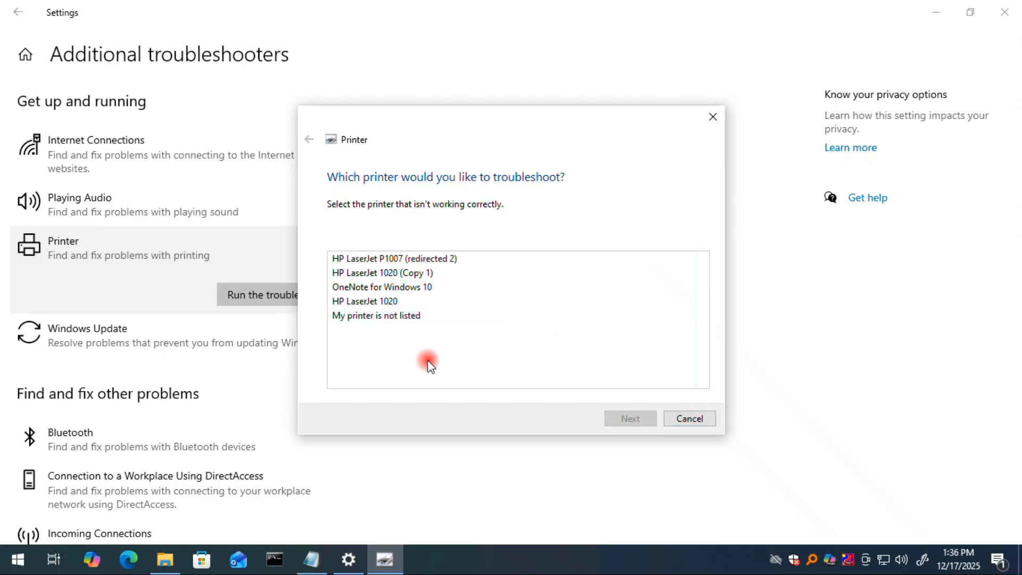
# Select HP LaserJet 1020 (Copy 1) as the printer to troubleshoot and continue.
pyautogui.click(379, 273)
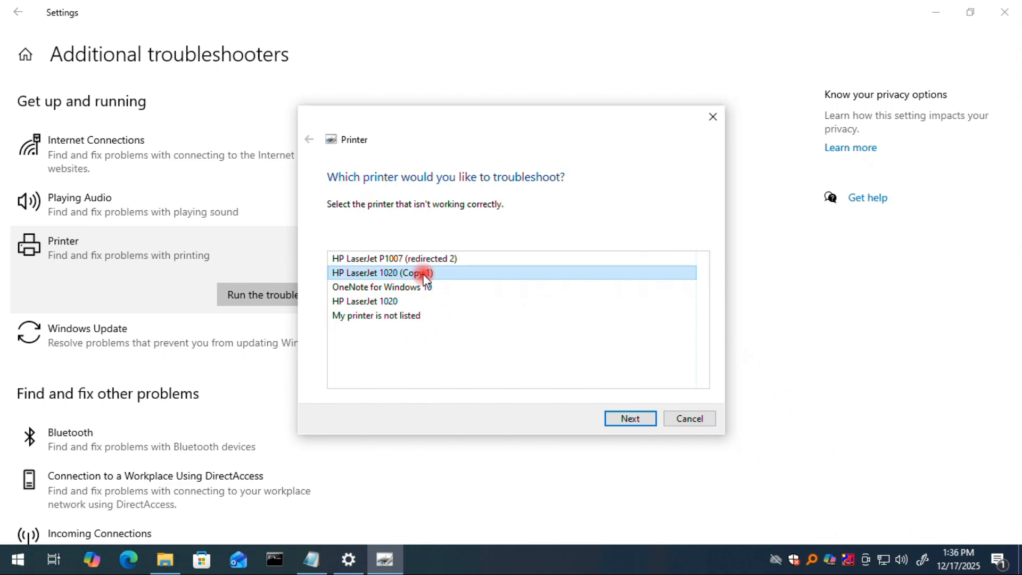
pyautogui.click(628, 418)
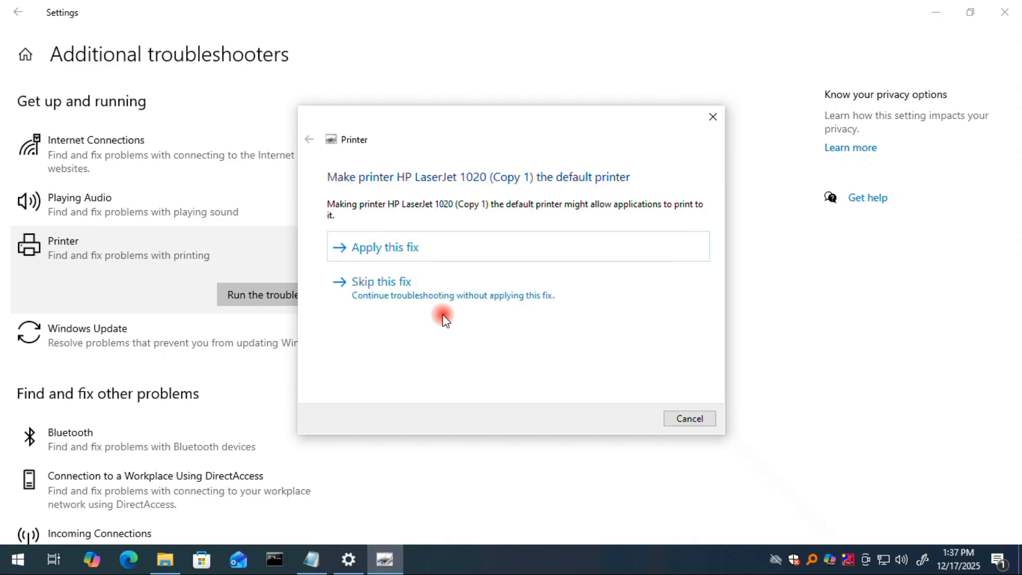
# Apply the default-printer fix and the restart-to-finish-drivers fix, then continue to the results.
pyautogui.click(448, 254)
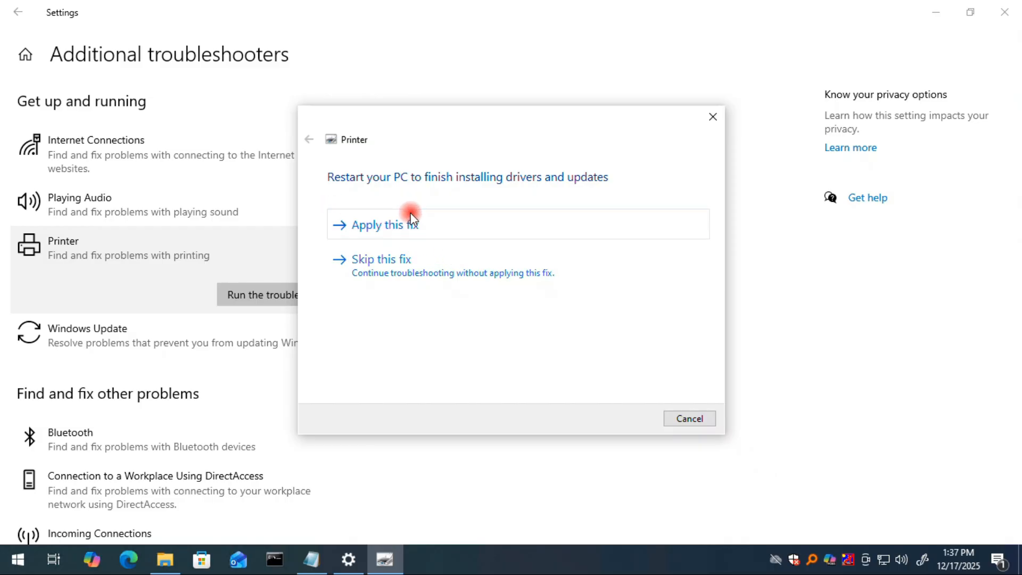
pyautogui.click(446, 231)
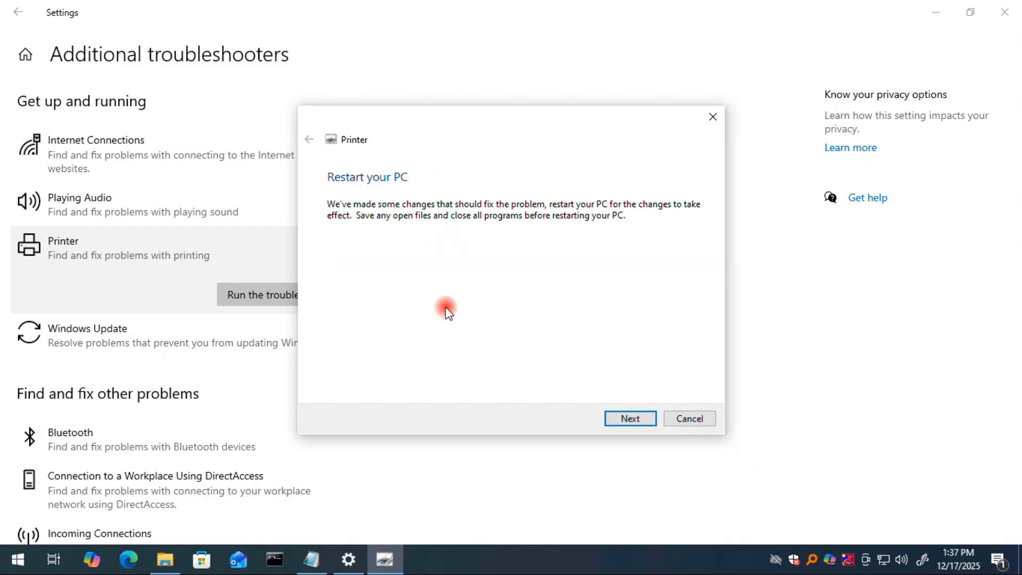
pyautogui.click(633, 418)
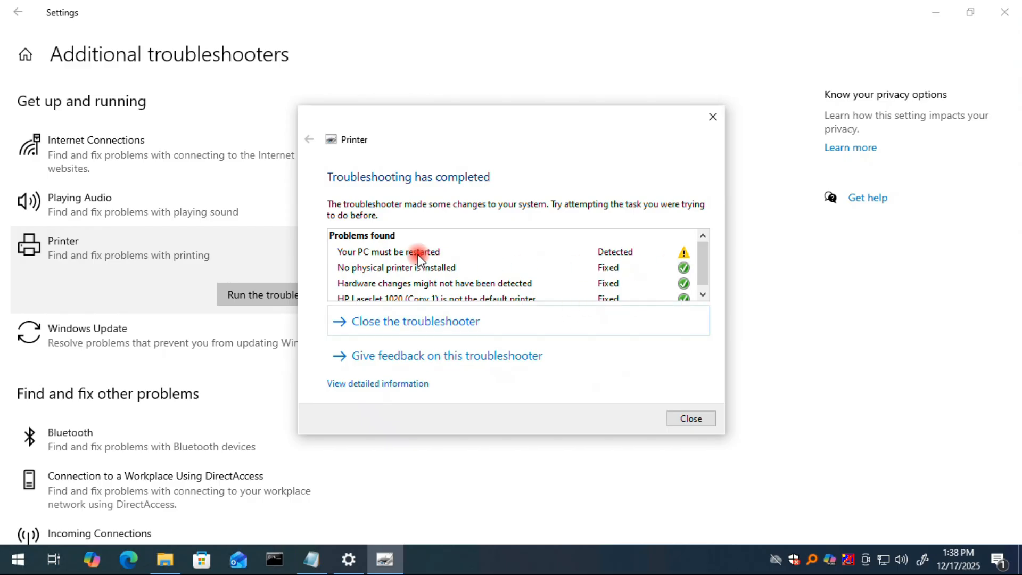
# Review the list of problems found by the Printer troubleshooter, then close it.
pyautogui.scroll(-1, 708, 261)
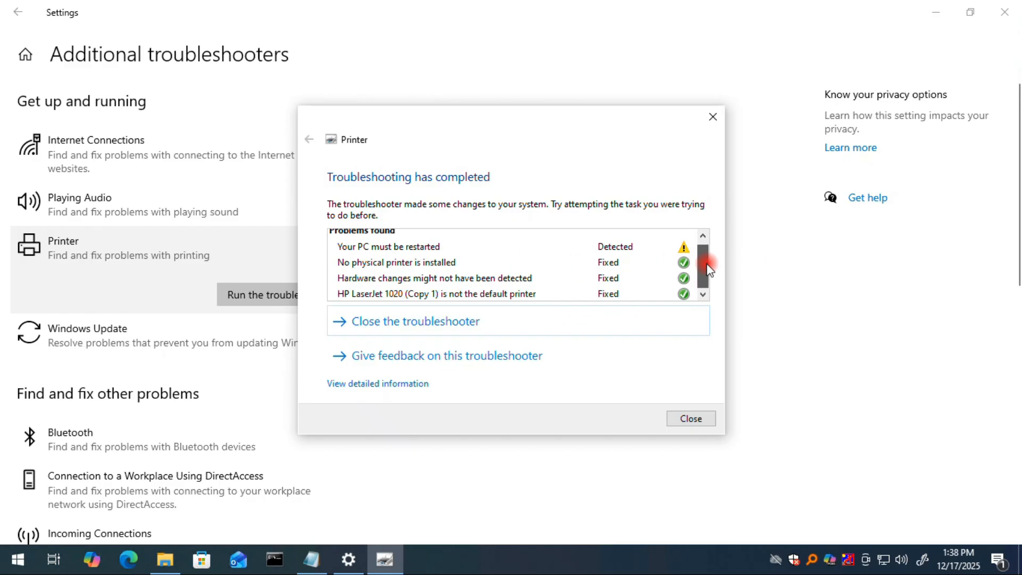
pyautogui.moveTo(445, 271)
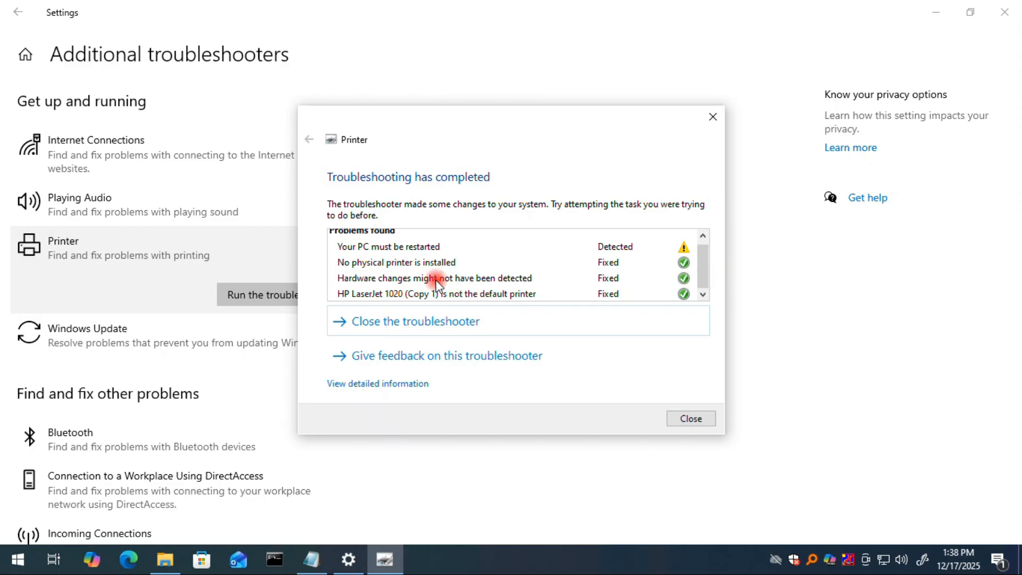
pyautogui.moveTo(495, 299)
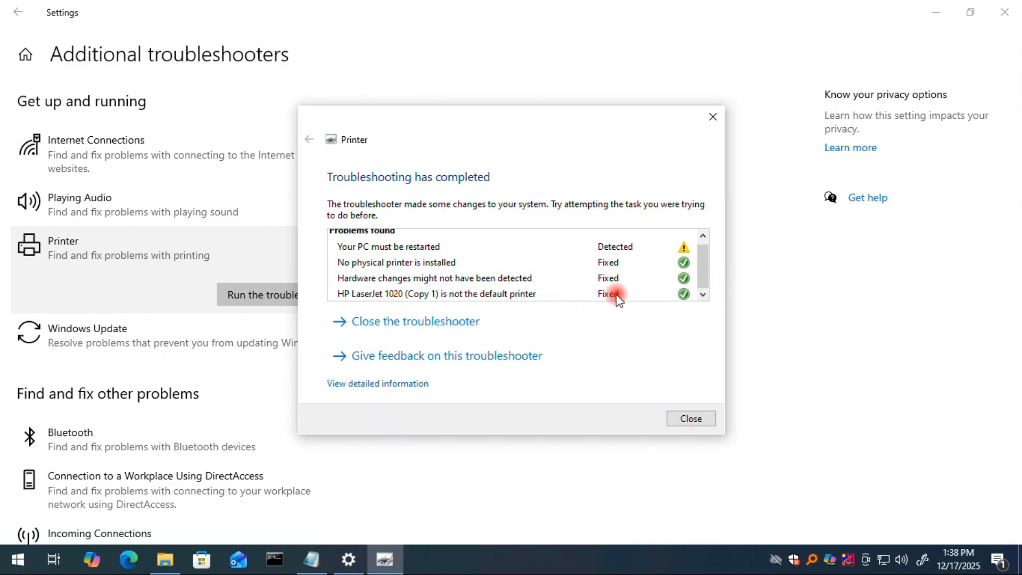
pyautogui.click(687, 418)
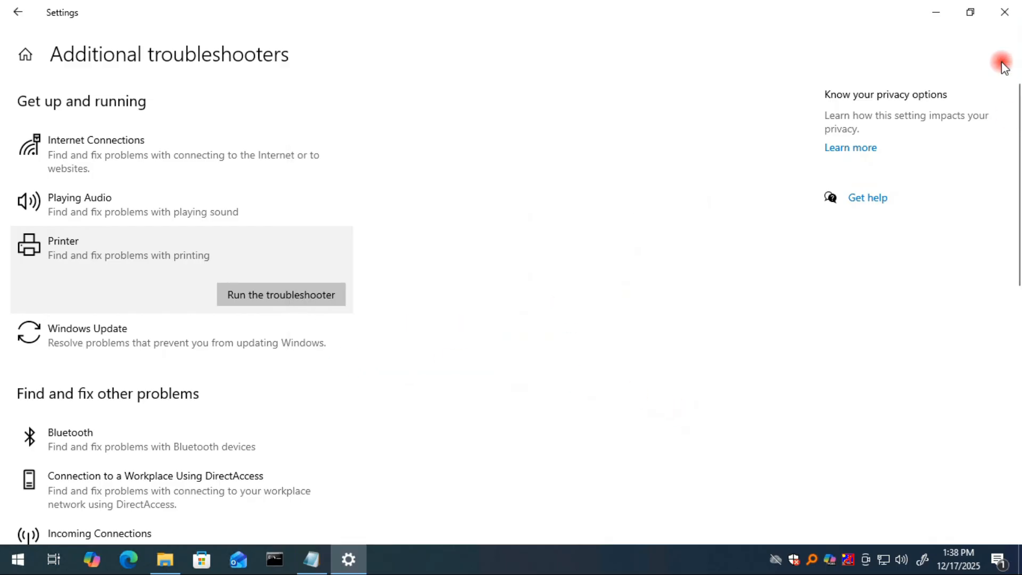
# Close Settings and restart the computer.
pyautogui.click(1004, 11)
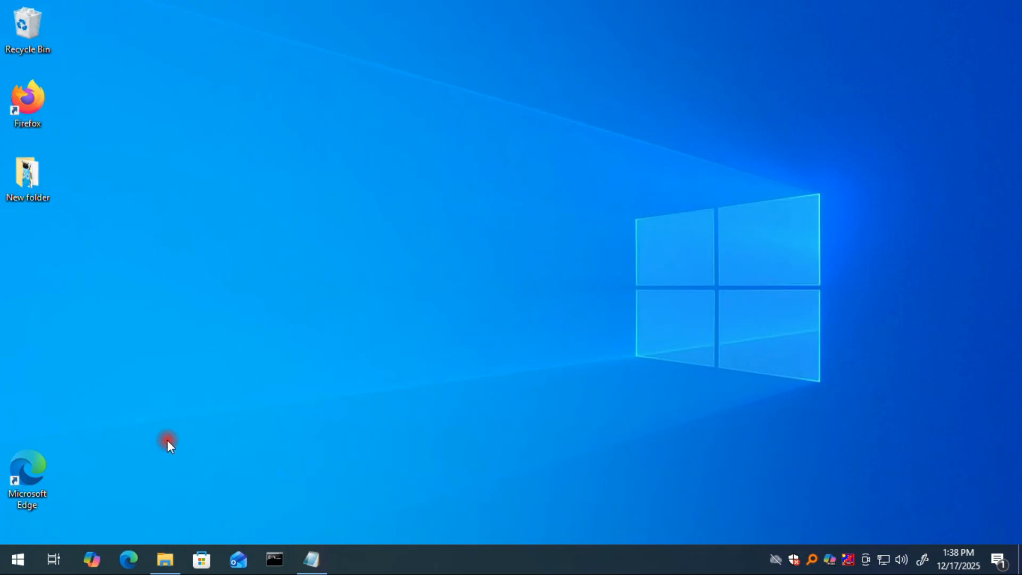
pyautogui.click(17, 558)
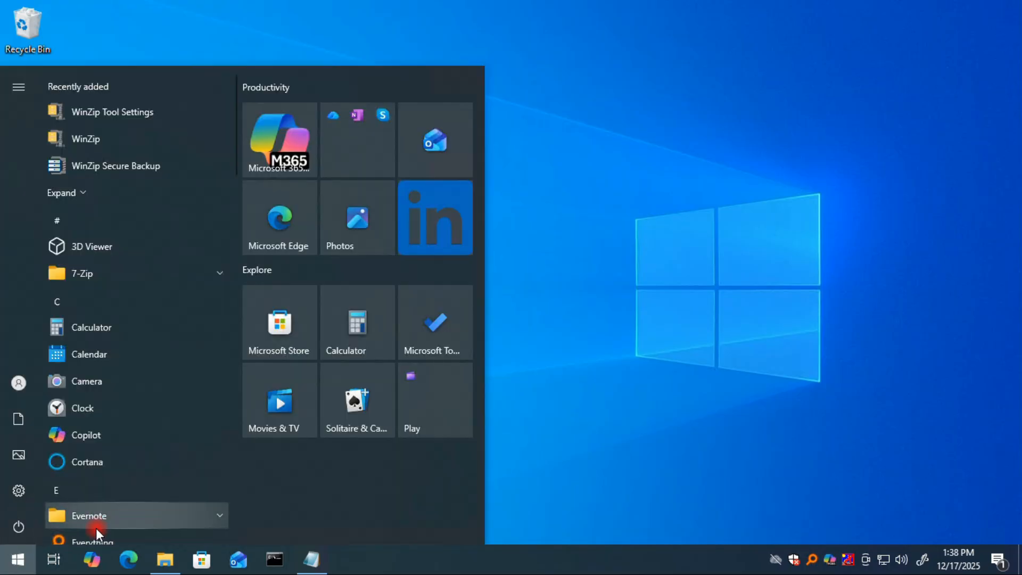
pyautogui.click(18, 526)
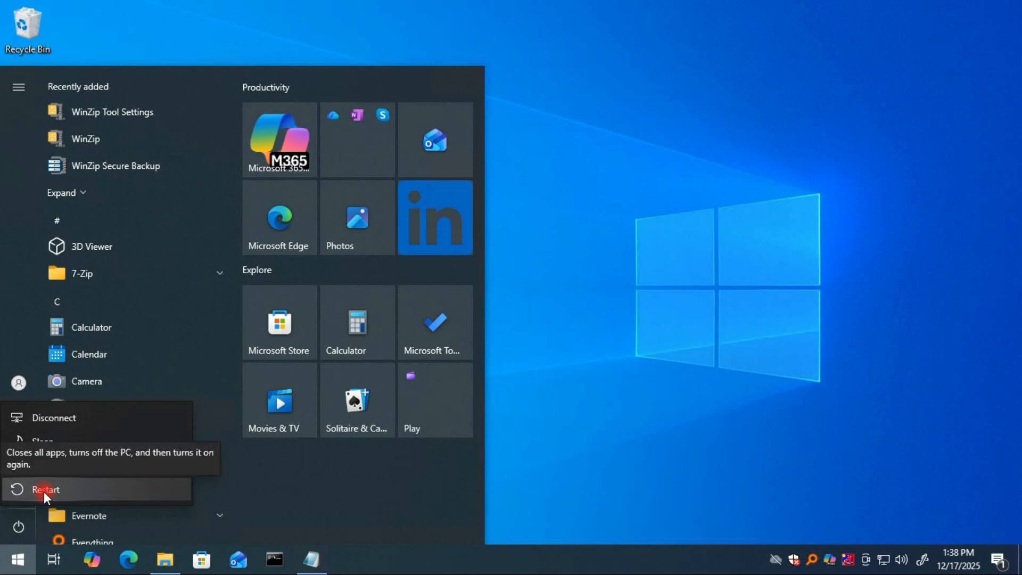
pyautogui.click(43, 491)
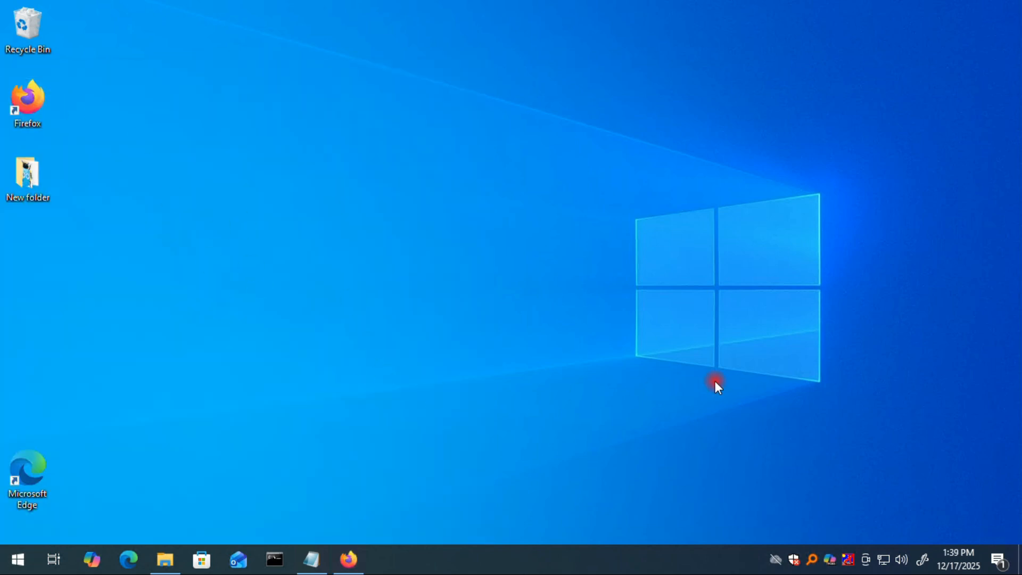
# Open Firefox and enter hp printer drivers download into the Google search box.
pyautogui.click(360, 558)
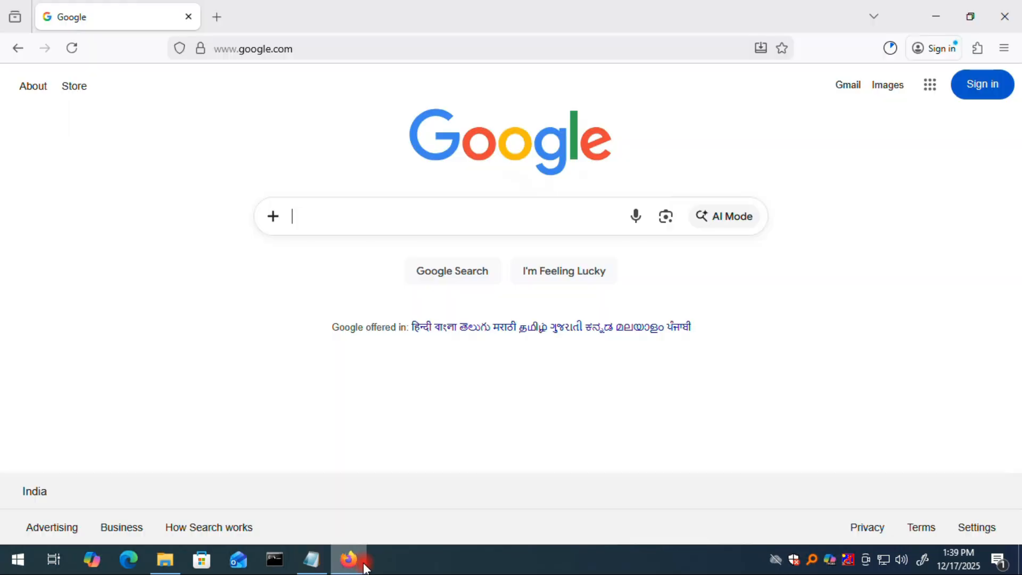
pyautogui.click(323, 212)
pyautogui.write('hp pr')
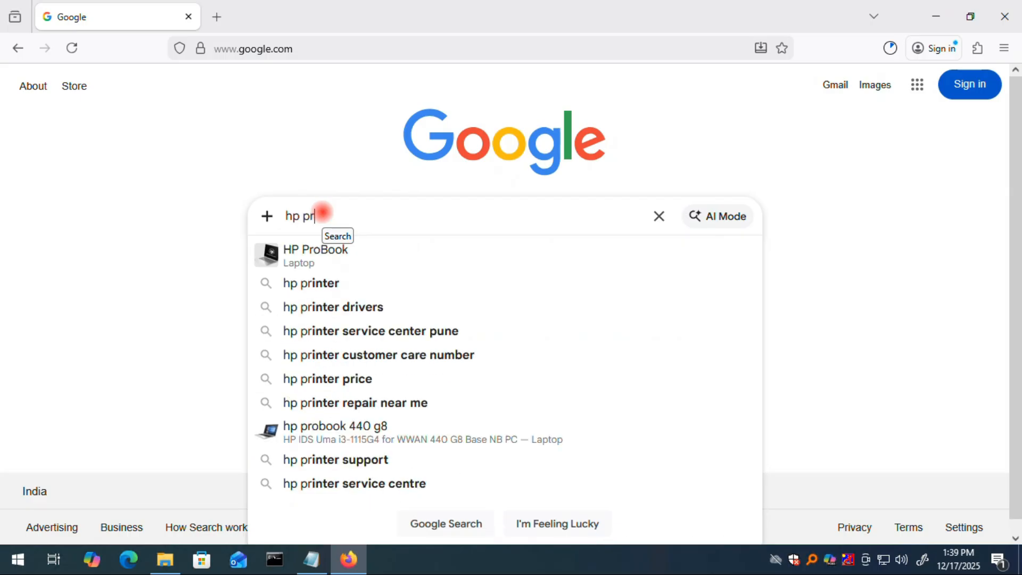
pyautogui.write('inter')
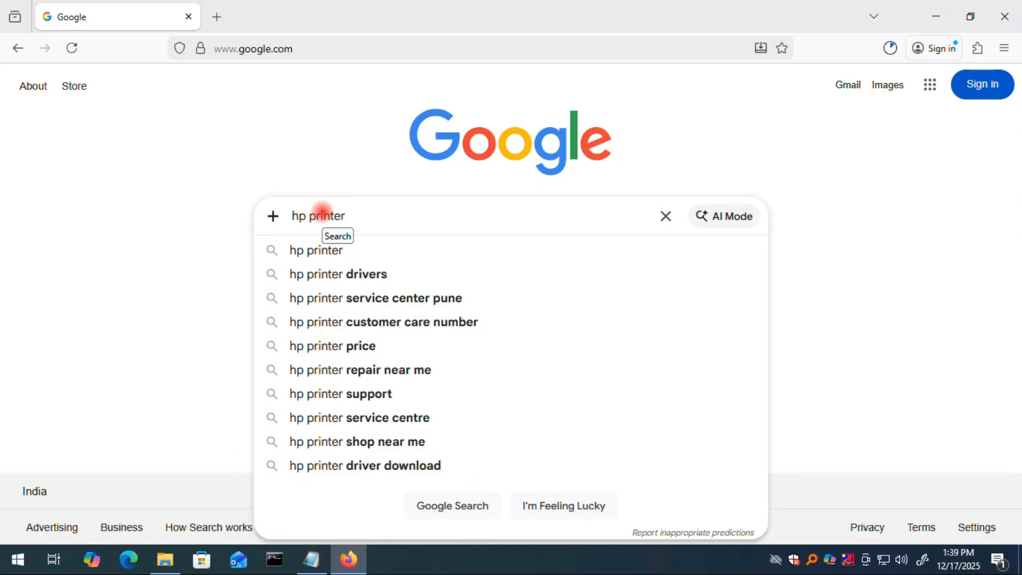
pyautogui.write(' drivers downlo')
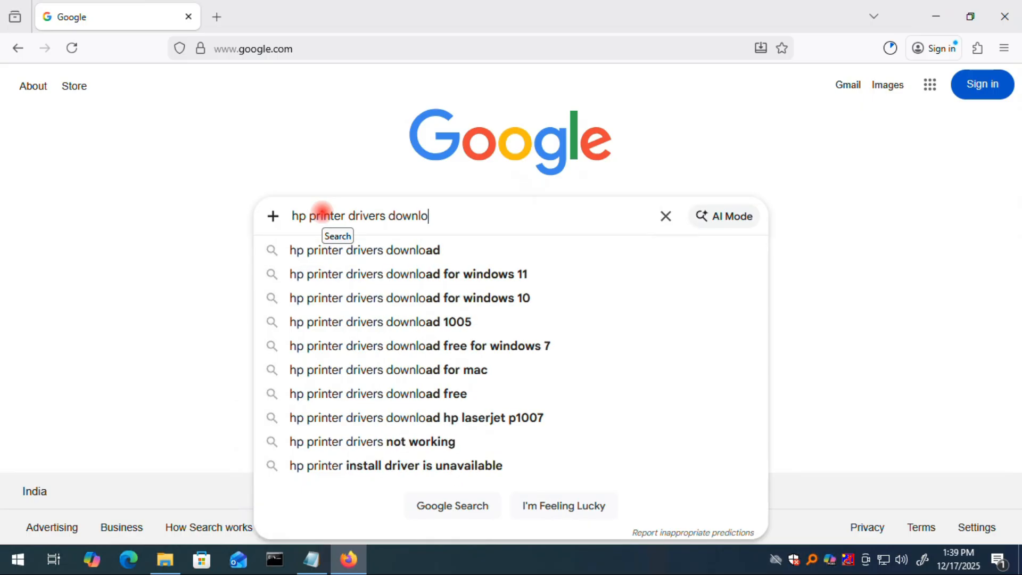
pyautogui.write('ad')
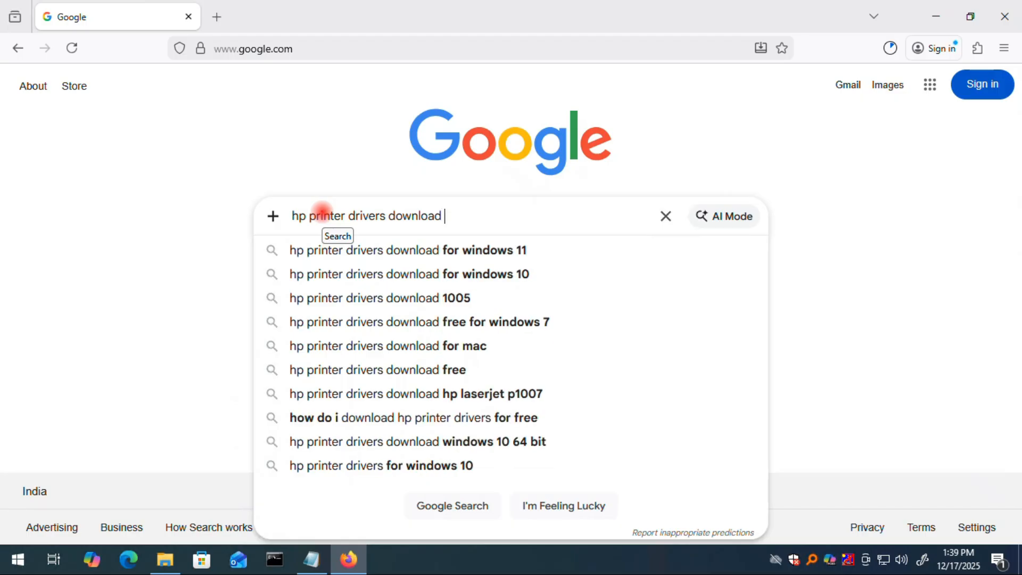
# Open Control Panel with the control command and select HP LaserJet 1020 (Copy 1) in Devices and Printers.
pyautogui.rightClick(18, 560)
pyautogui.click(70, 487)
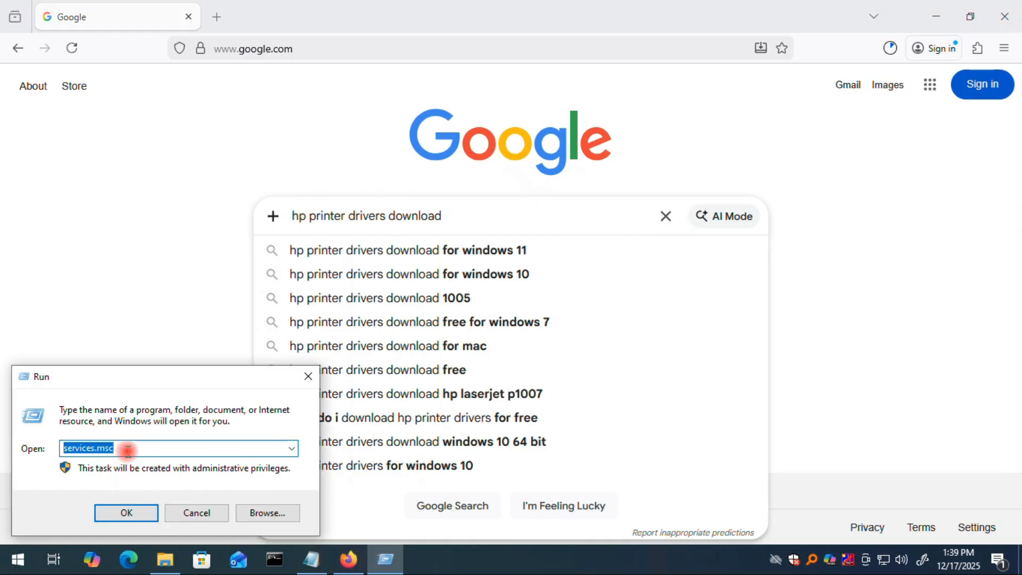
pyautogui.write('control')
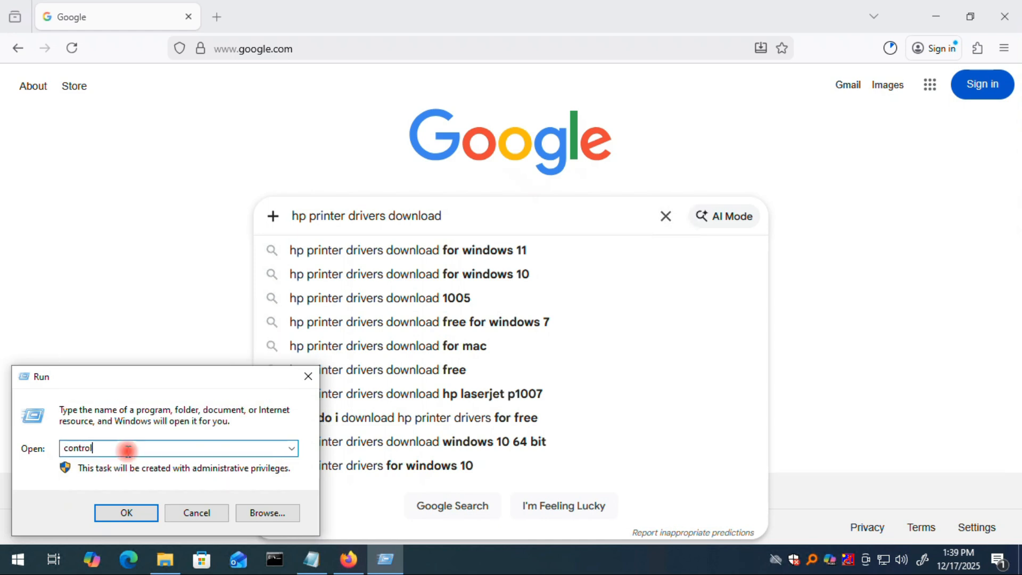
pyautogui.click(123, 514)
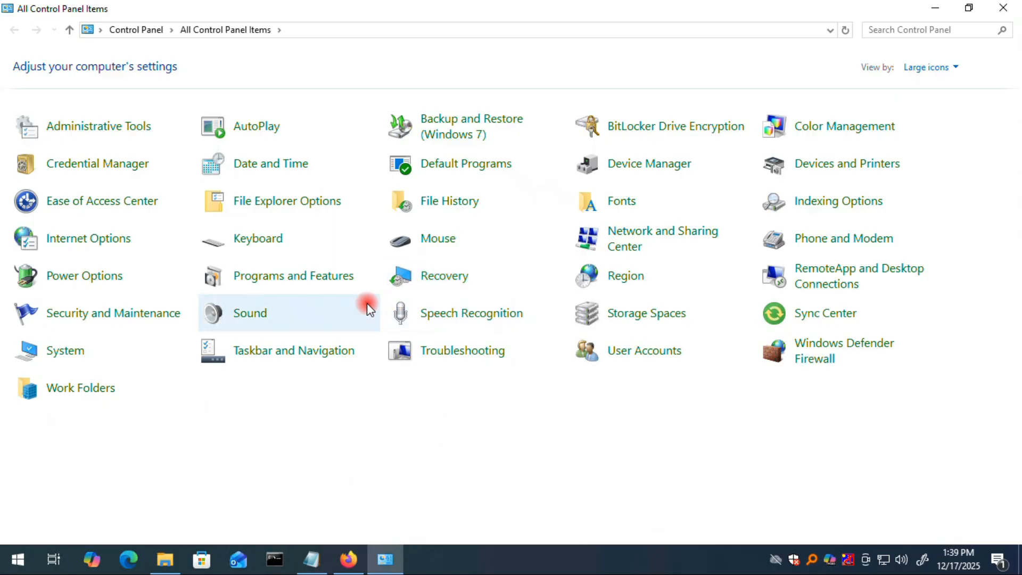
pyautogui.click(850, 160)
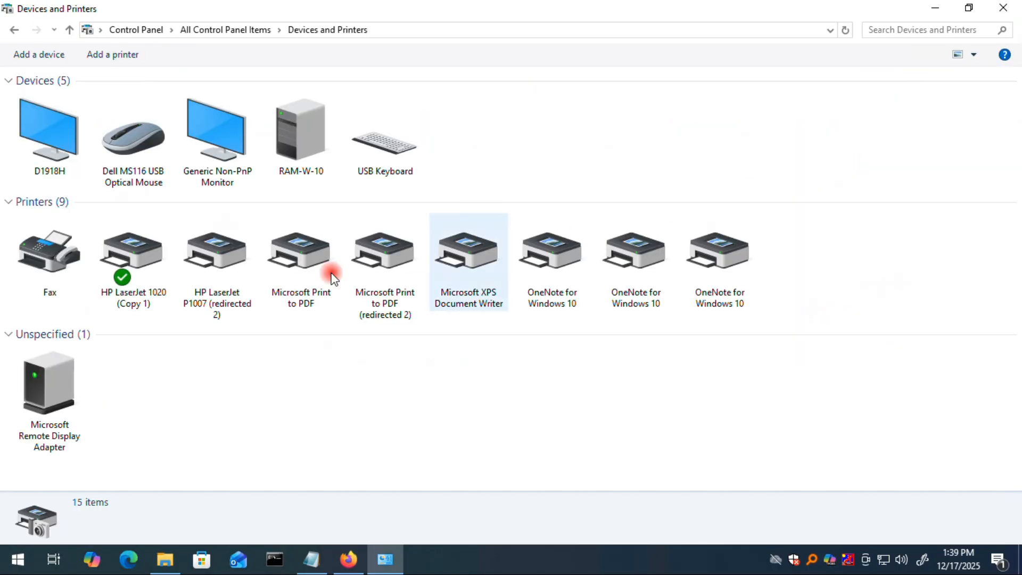
pyautogui.click(153, 297)
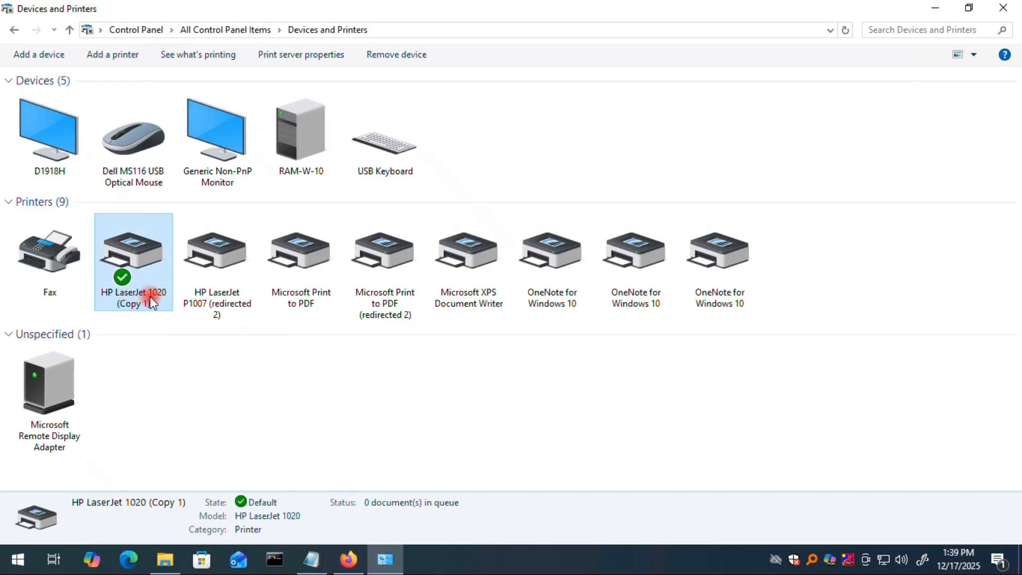
# Extend the search to hp printer drivers download 1020 and open the HP LaserJet 1020 driver page.
pyautogui.click(353, 560)
pyautogui.write('1020')
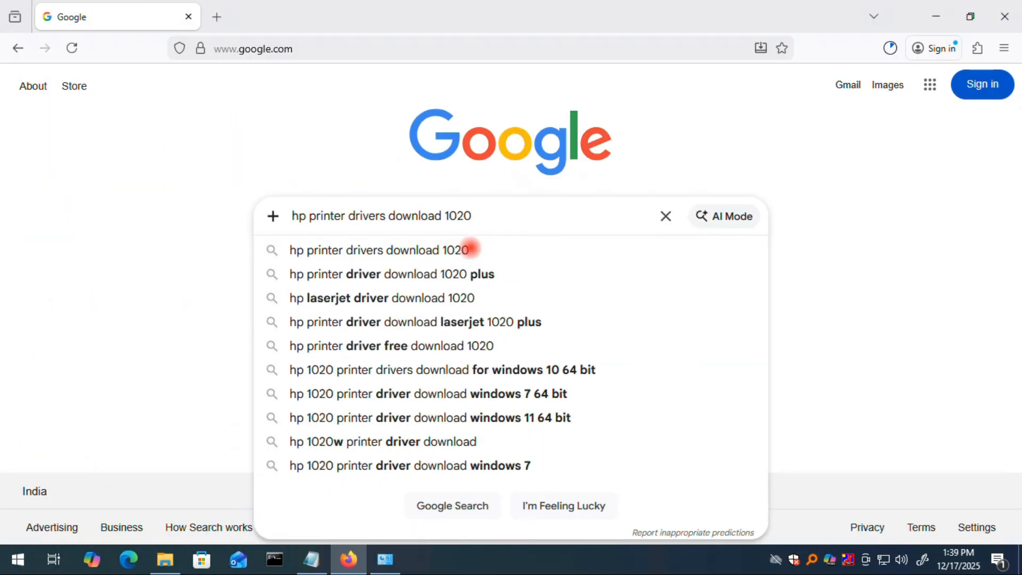
pyautogui.click(469, 249)
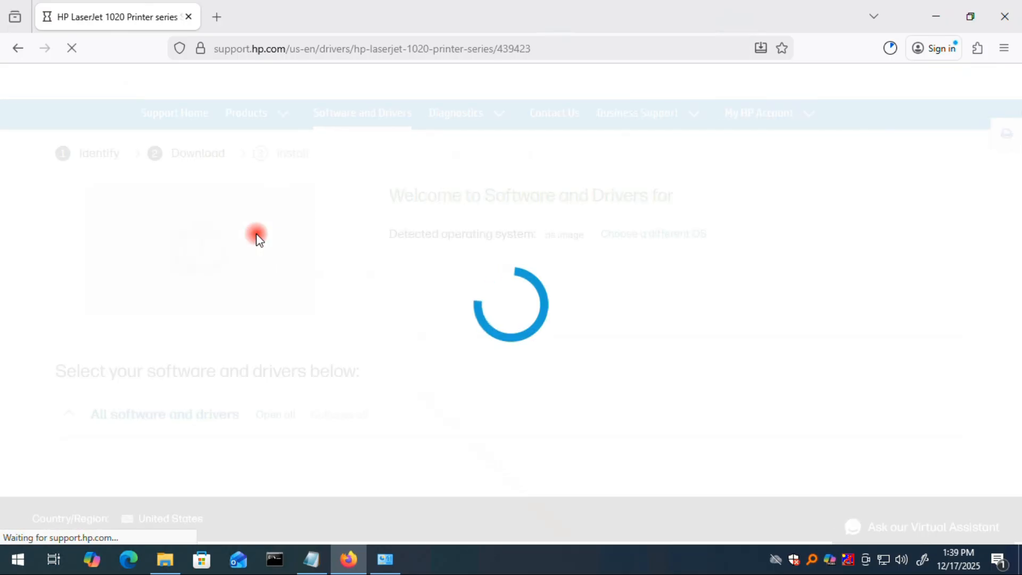
# Compare the HP page's product name with the printer model shown in Devices and Printers.
pyautogui.moveTo(381, 232); pyautogui.dragTo(717, 230)
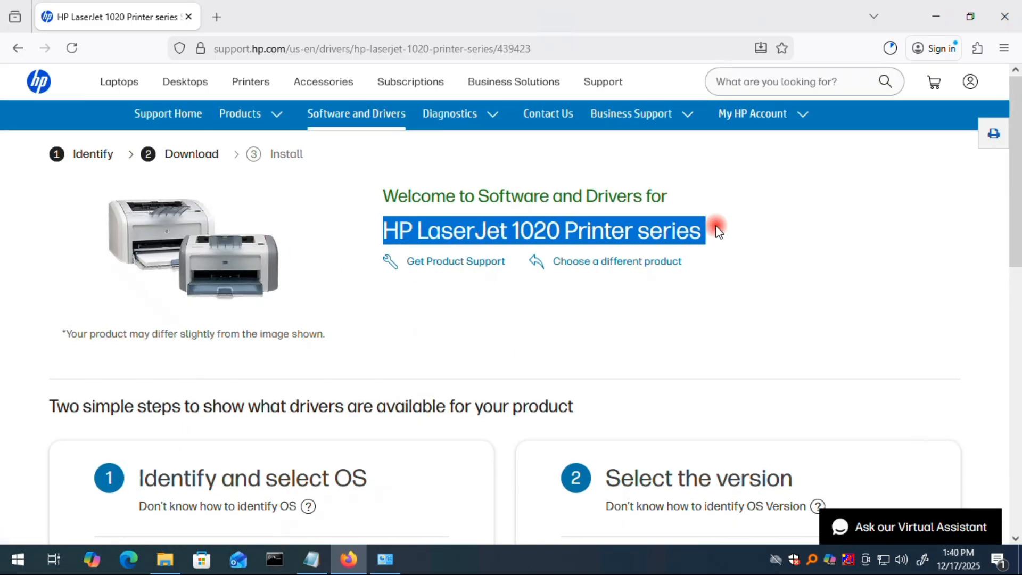
pyautogui.click(389, 566)
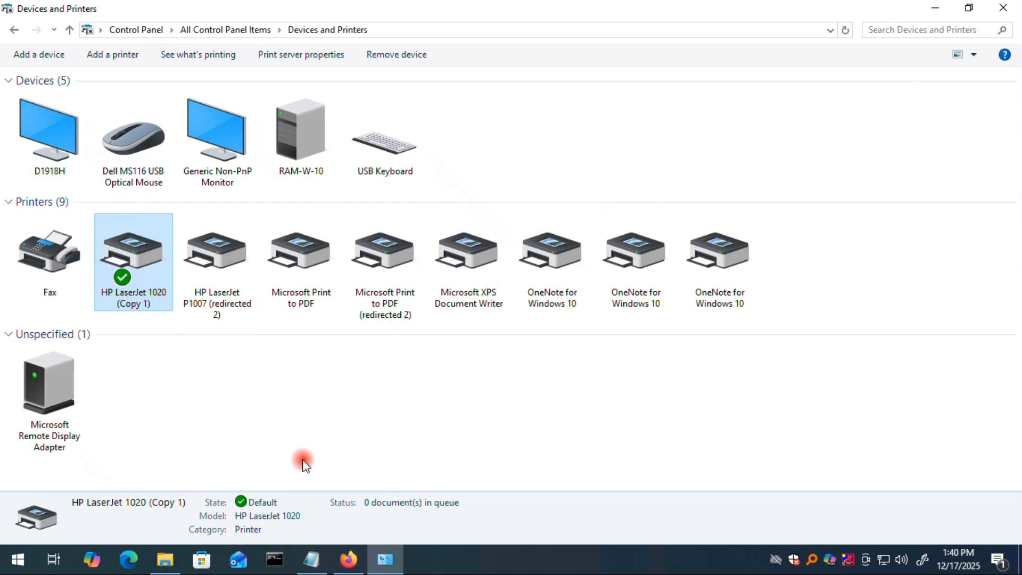
pyautogui.click(388, 567)
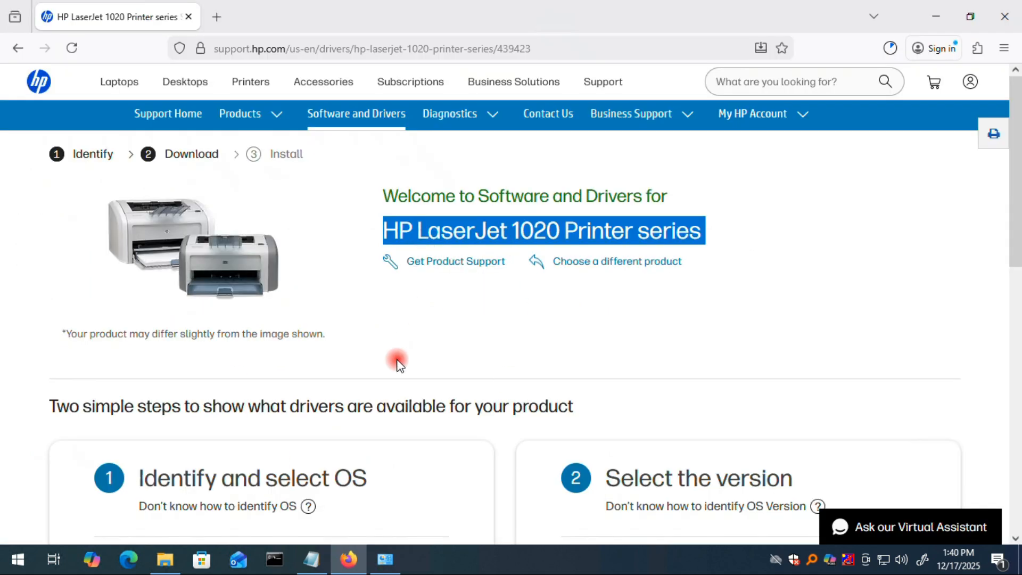
# Choose Windows 10 and Windows 10 (64-bit) as the operating system and submit.
pyautogui.scroll(-6, 397, 361)
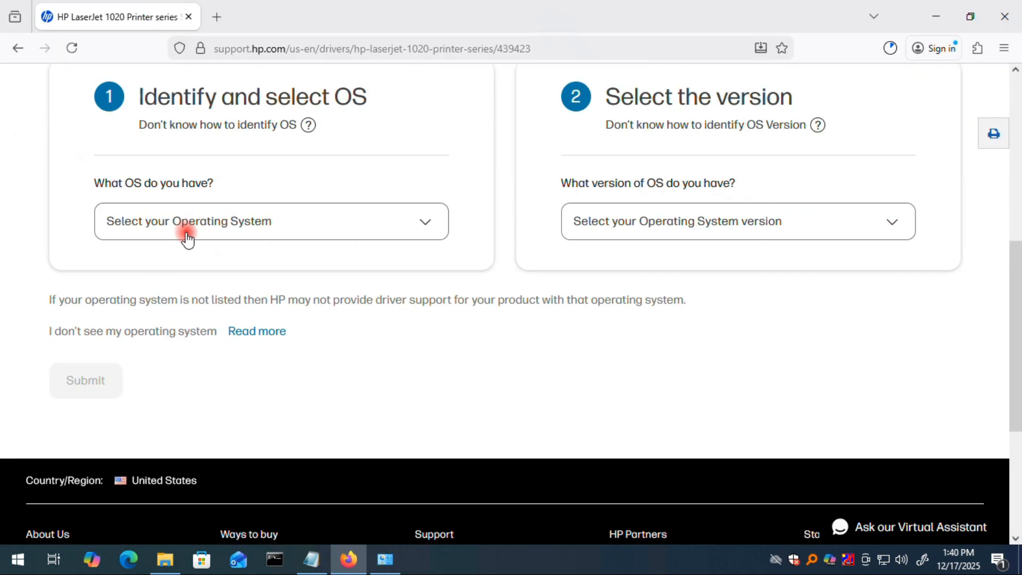
pyautogui.click(186, 229)
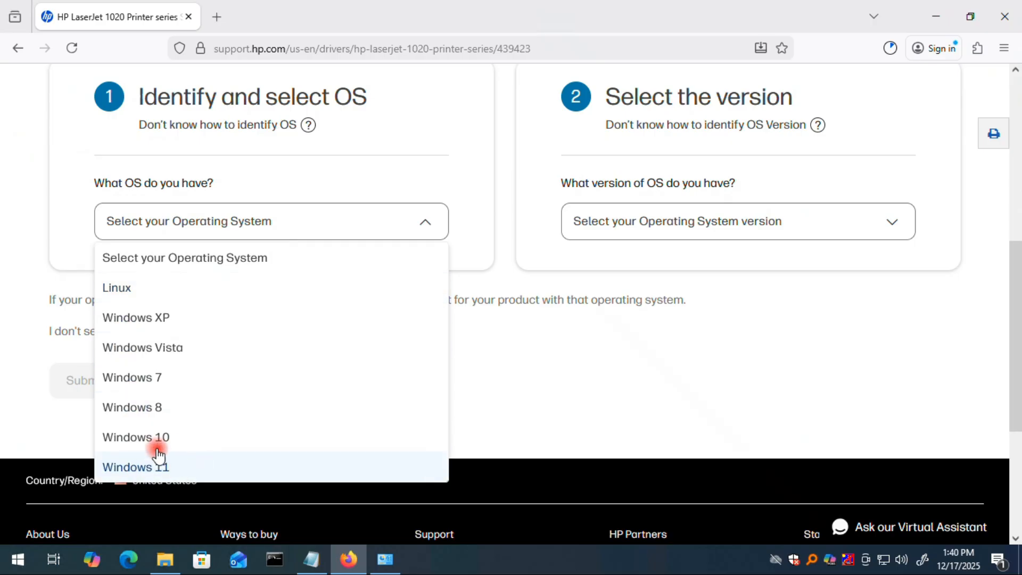
pyautogui.click(141, 441)
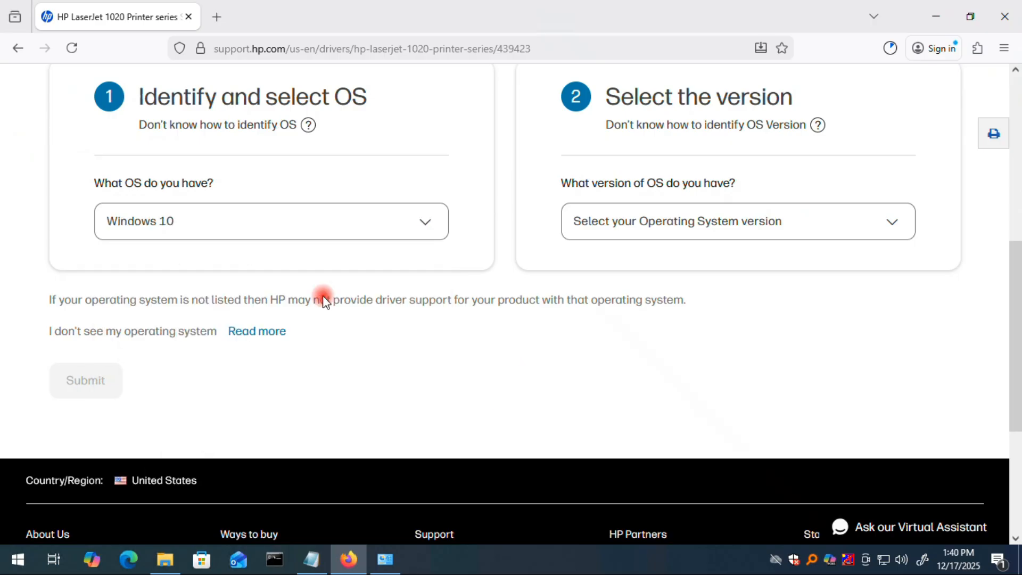
pyautogui.click(755, 232)
pyautogui.click(690, 319)
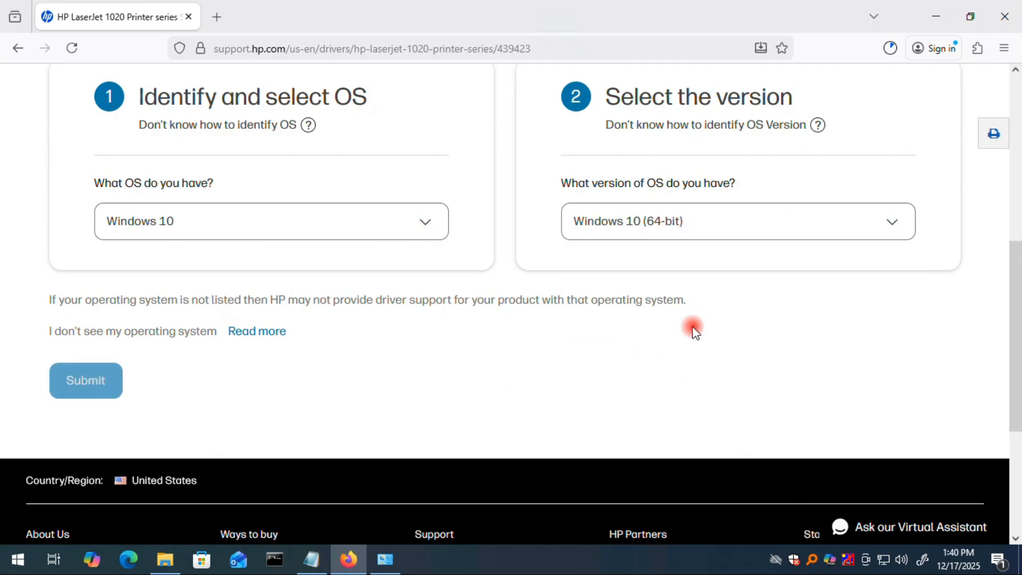
pyautogui.click(87, 381)
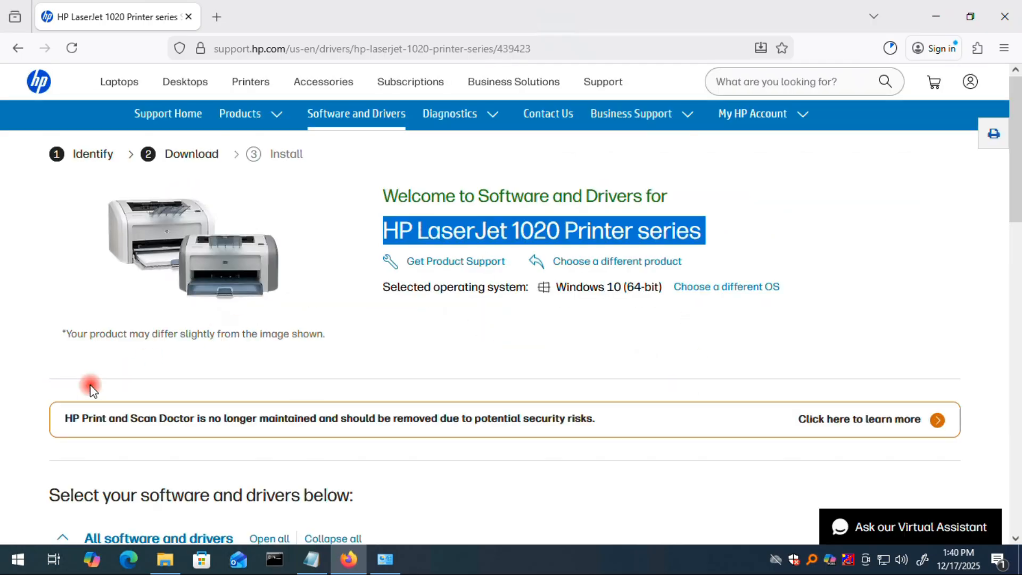
# Download the HP LaserJet 1020 Plus Full Feature Software and Driver.
pyautogui.scroll(-4, 453, 353)
pyautogui.scroll(-6, 476, 349)
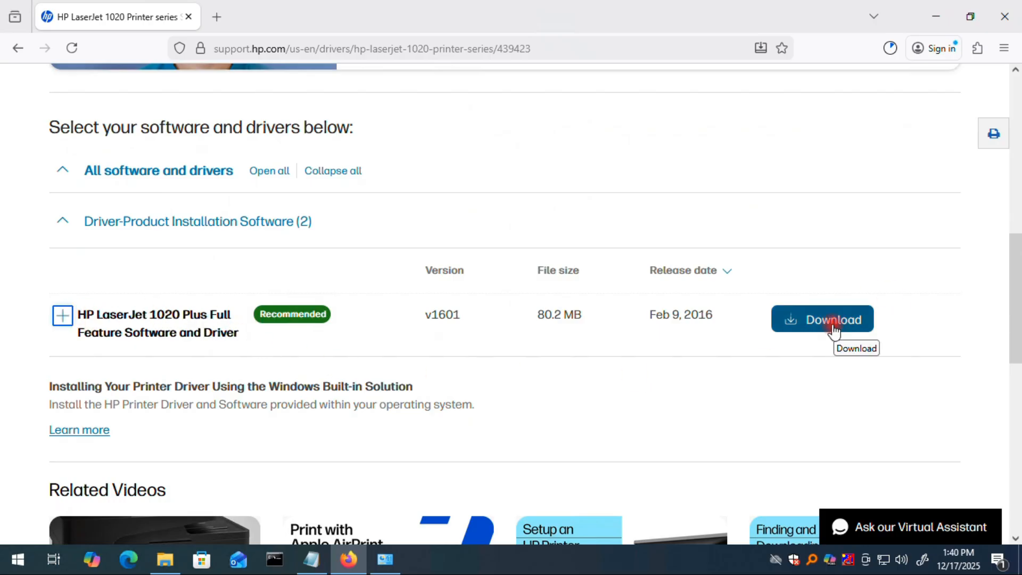
pyautogui.click(833, 330)
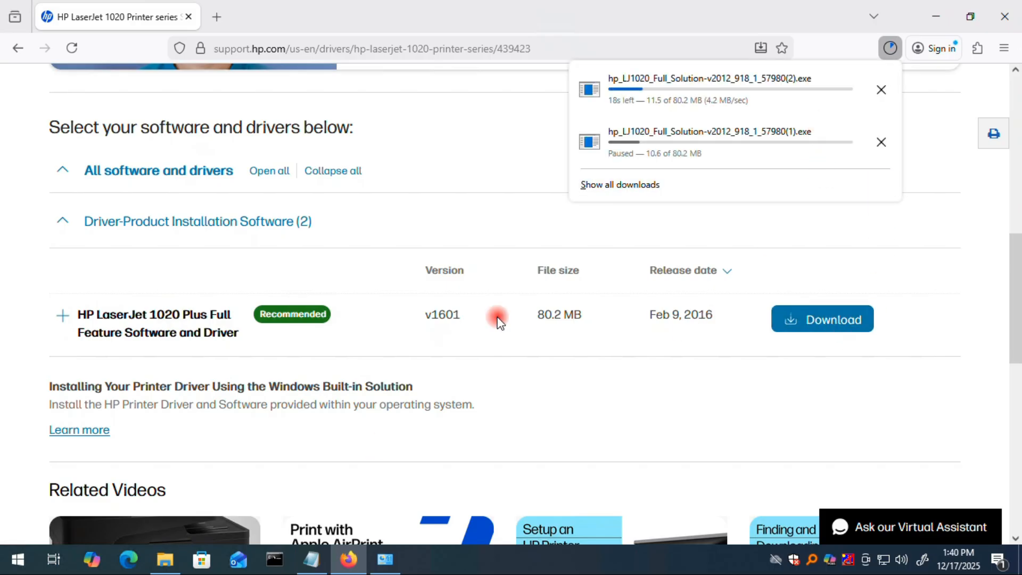
# Open the Downloads folder and run the hp_LJ1020_Full_Solution installer as administrator.
pyautogui.click(164, 560)
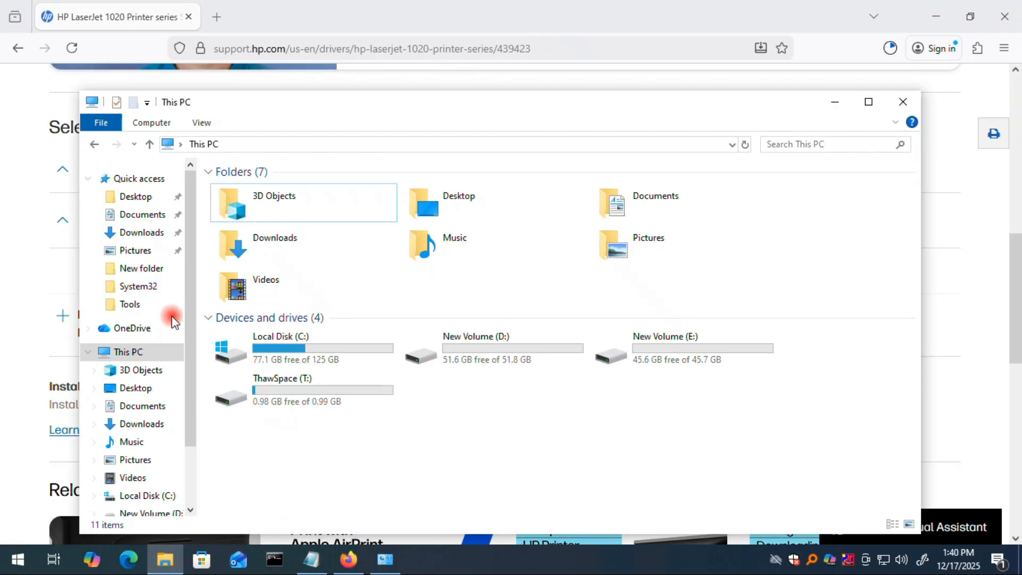
pyautogui.click(137, 234)
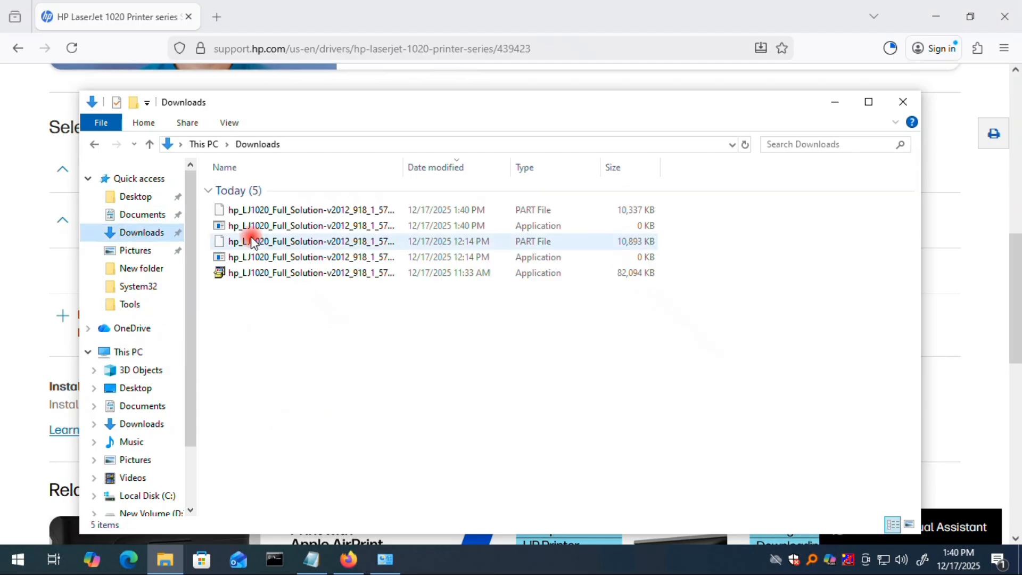
pyautogui.click(300, 275)
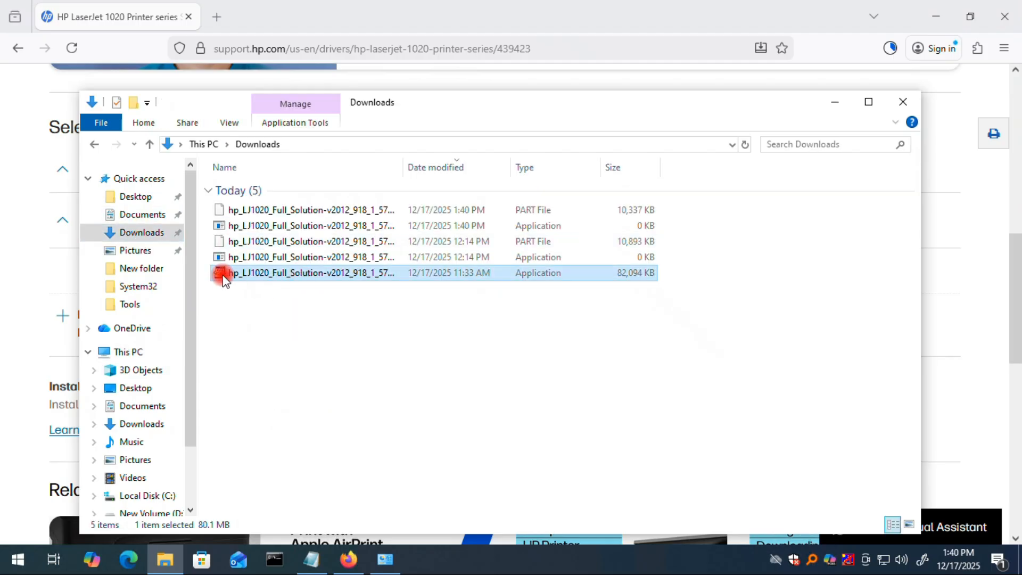
pyautogui.rightClick(270, 277)
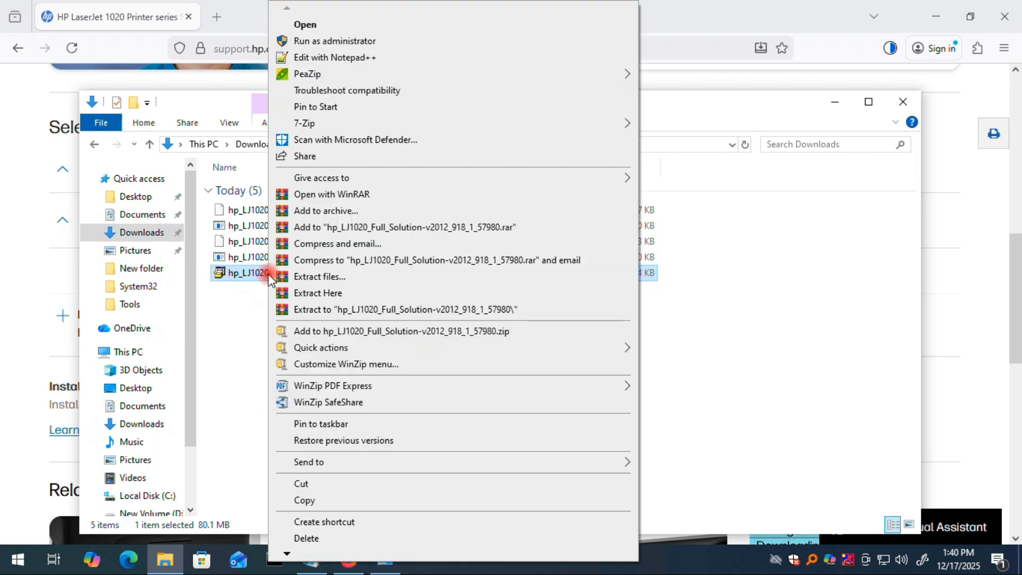
pyautogui.click(366, 40)
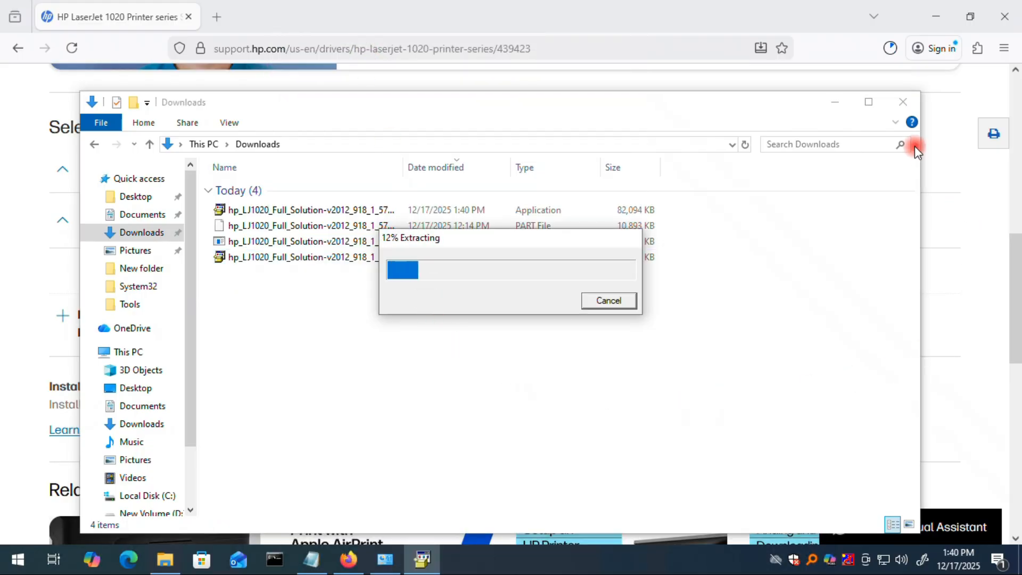
# Run the HP LaserJet 1020 installer with the Repair option and close the completion dialog.
pyautogui.click(935, 17)
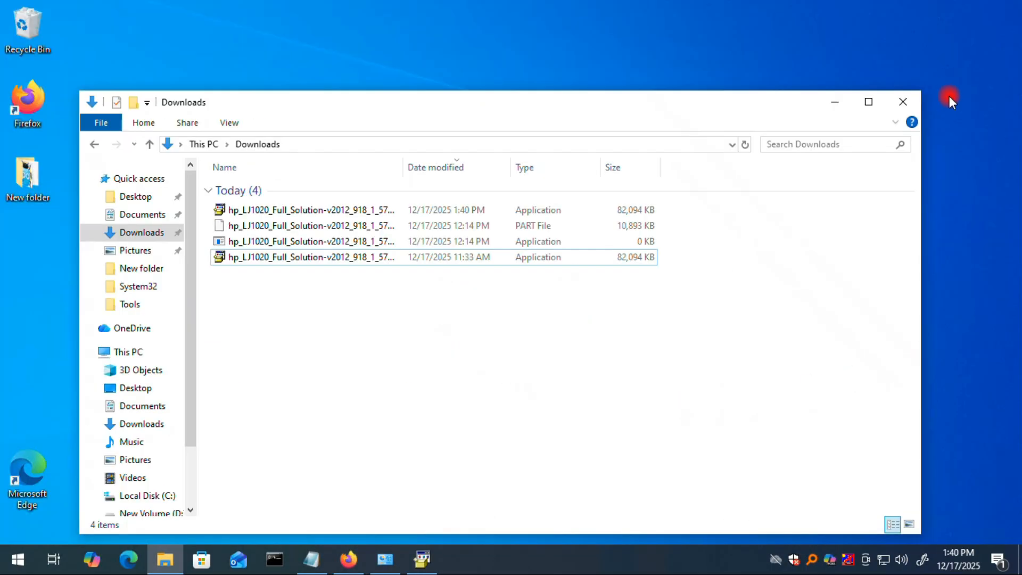
pyautogui.click(845, 101)
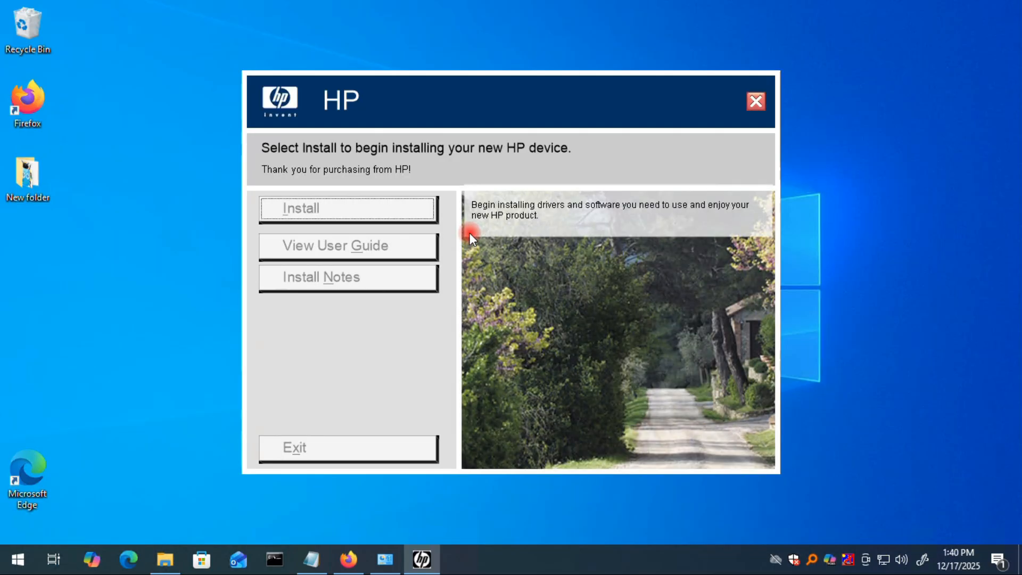
pyautogui.click(350, 212)
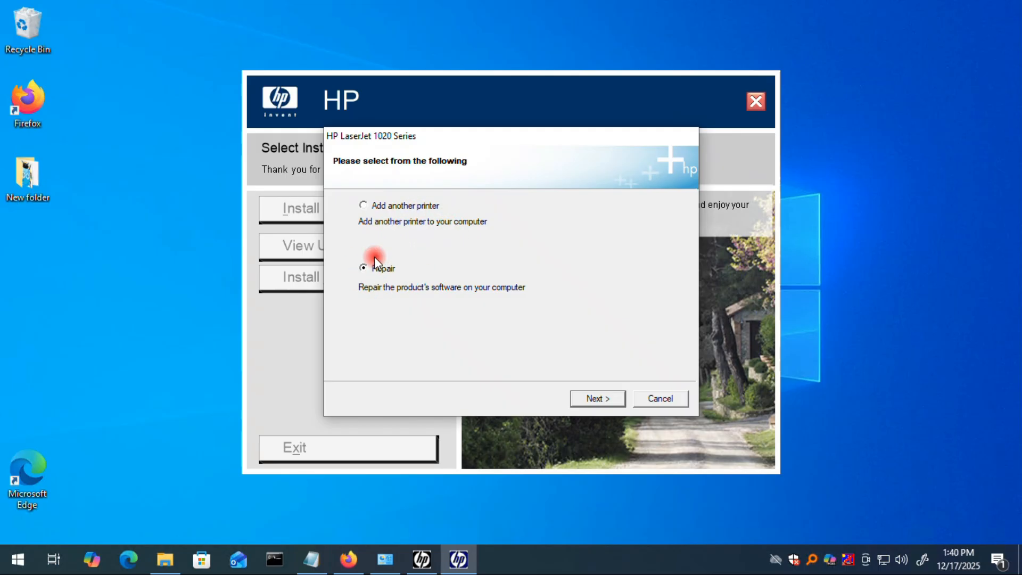
pyautogui.click(598, 400)
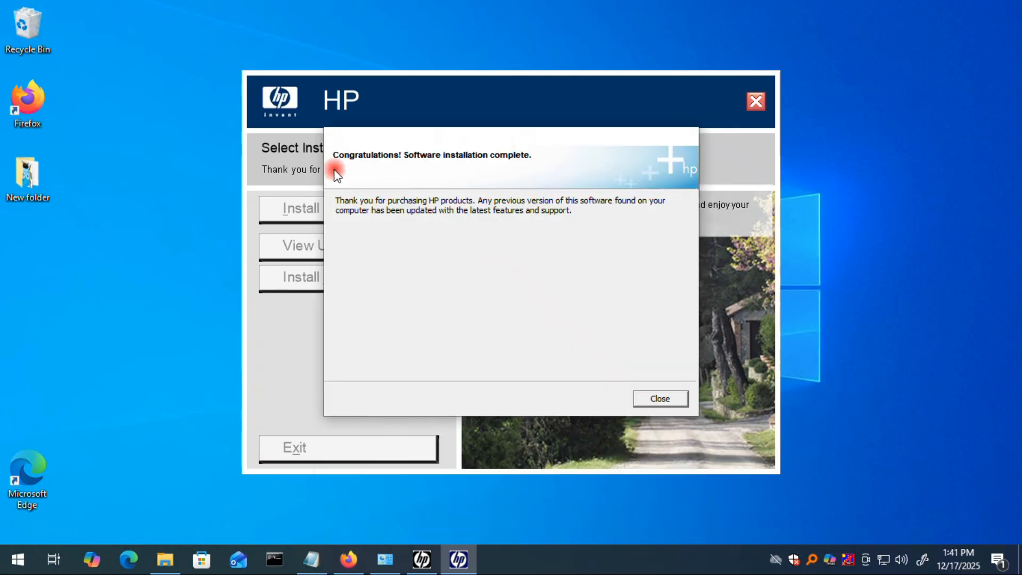
pyautogui.click(664, 398)
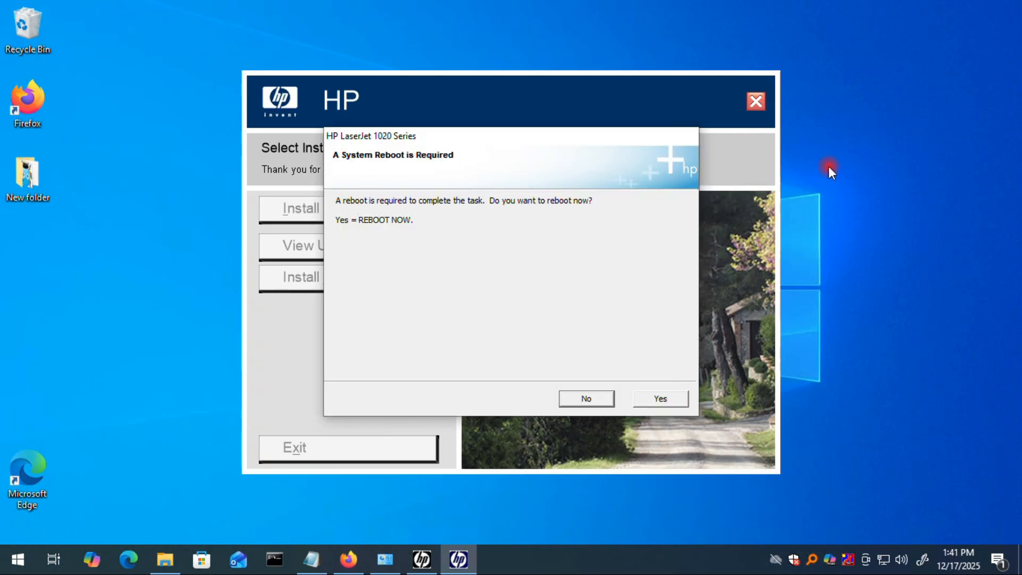
# Exit the HP setup window and accept rebooting the computer now.
pyautogui.click(757, 101)
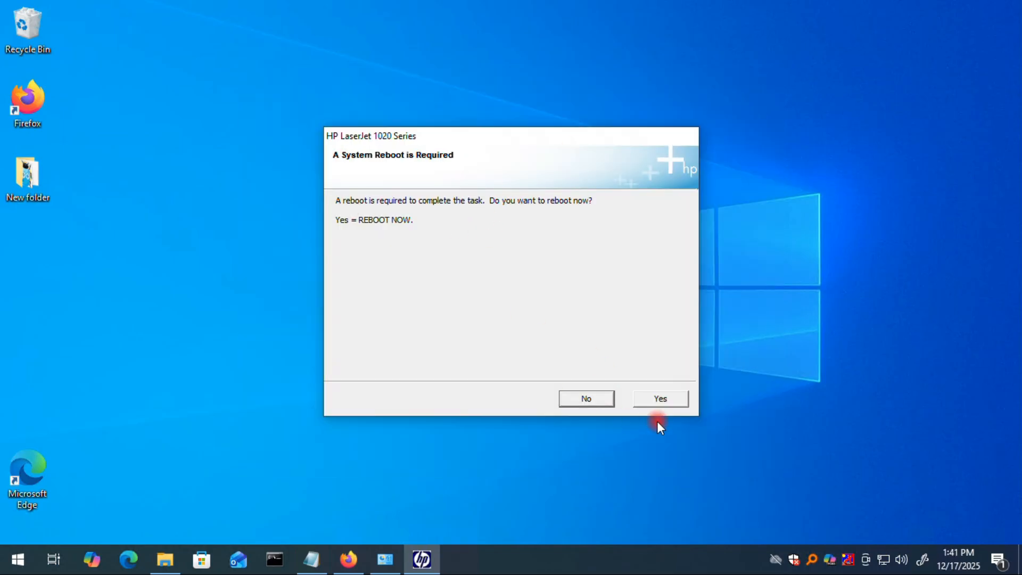
pyautogui.click(653, 405)
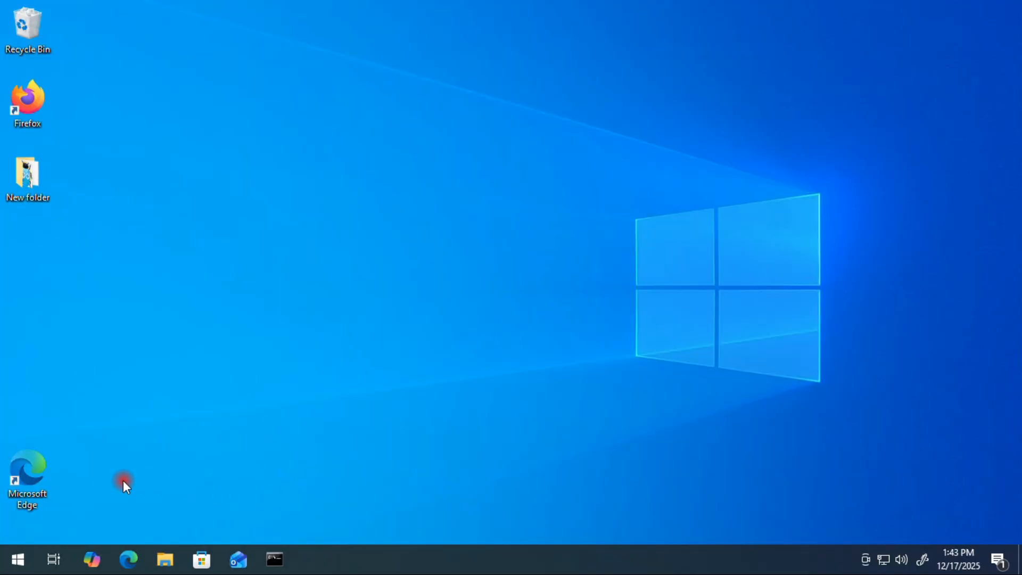
# Open Printers & scanners in Settings and select the HP LaserJet 1020 (Copy 1) printer.
pyautogui.rightClick(9, 560)
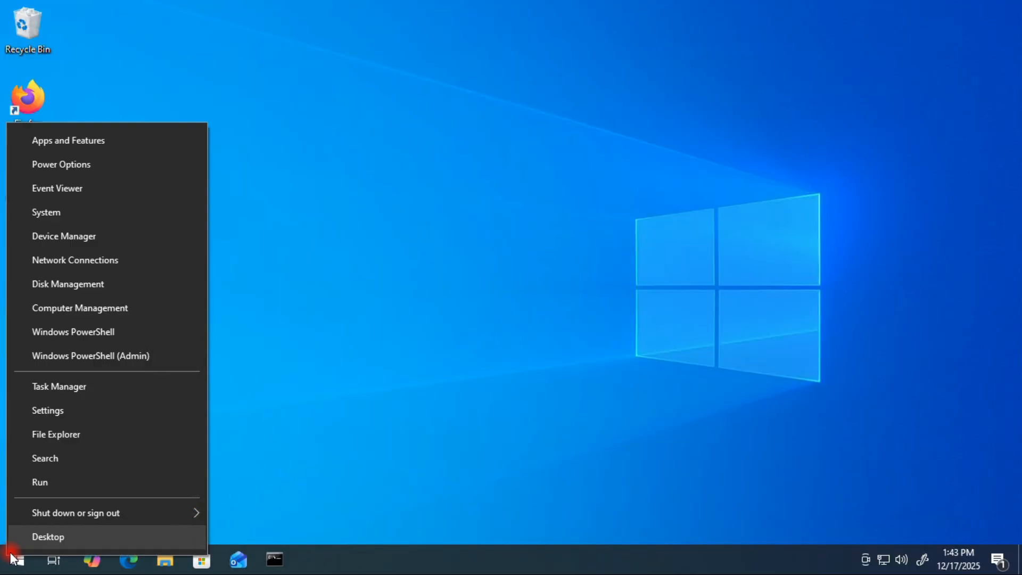
pyautogui.click(79, 415)
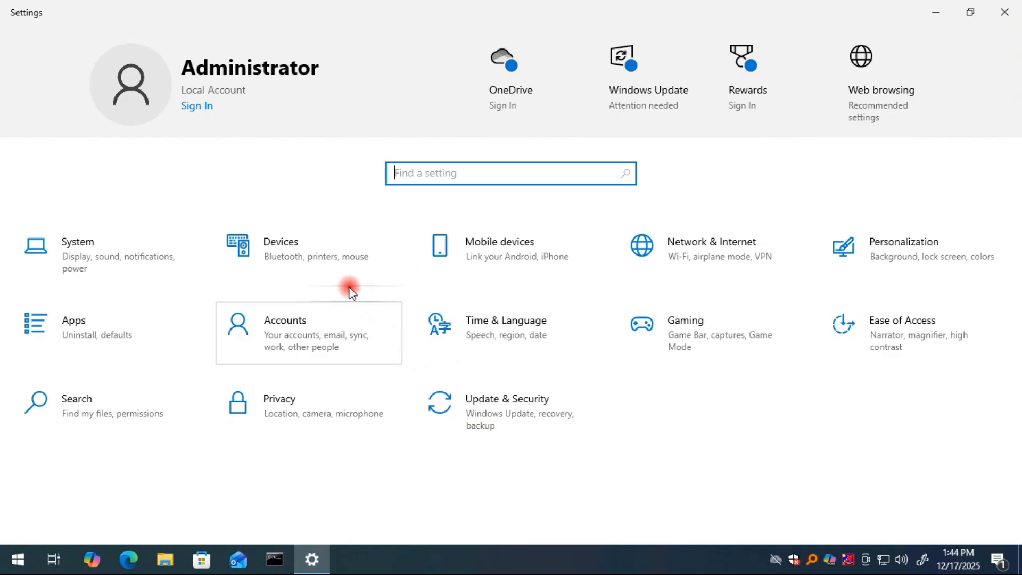
pyautogui.click(331, 254)
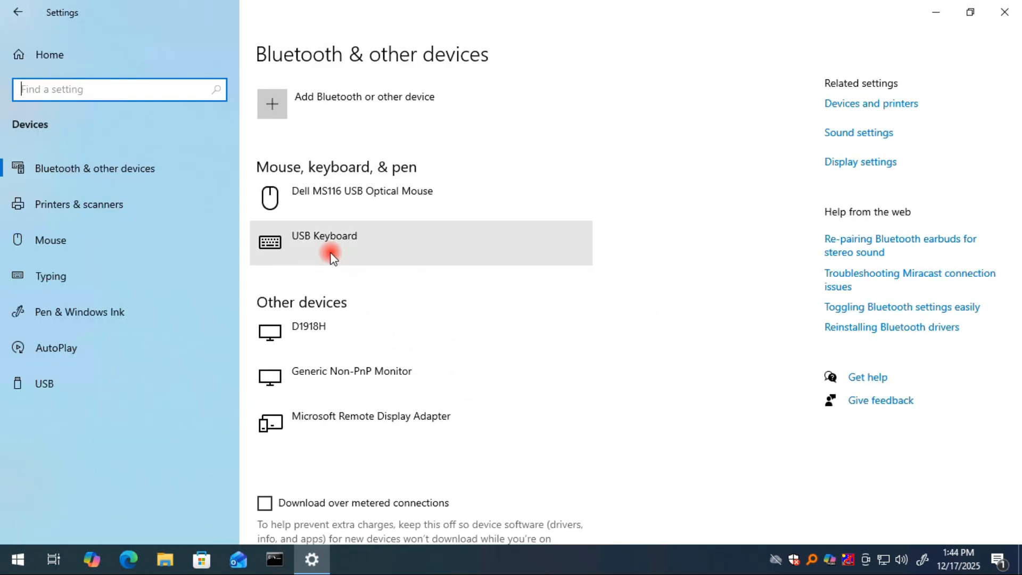
pyautogui.click(111, 208)
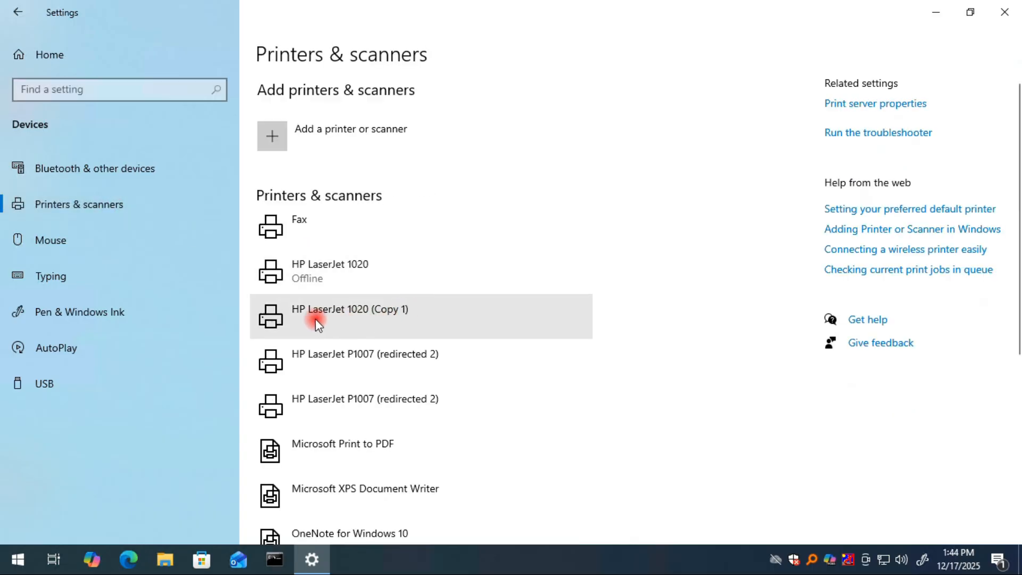
pyautogui.click(393, 326)
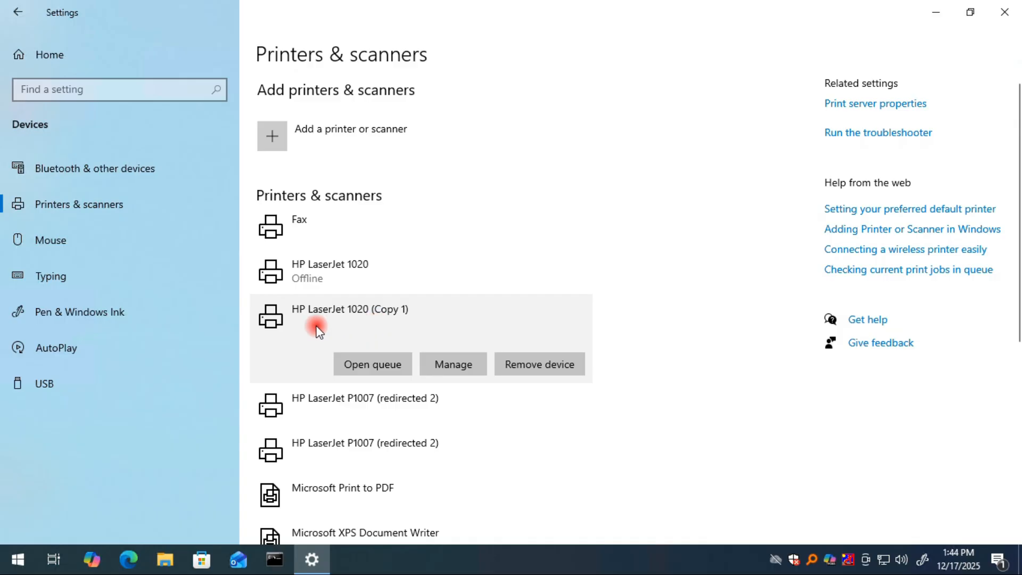